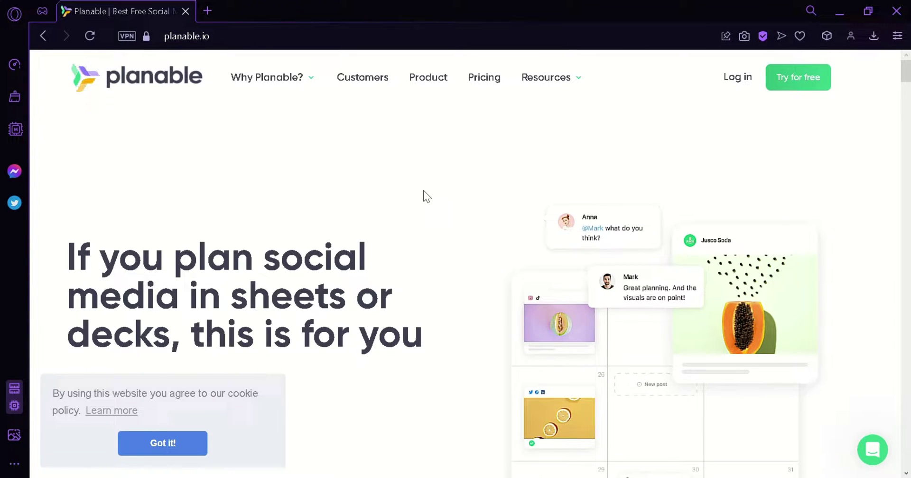
# Open the free trial registration page and sign up with a Google account.
pyautogui.click(791, 88)
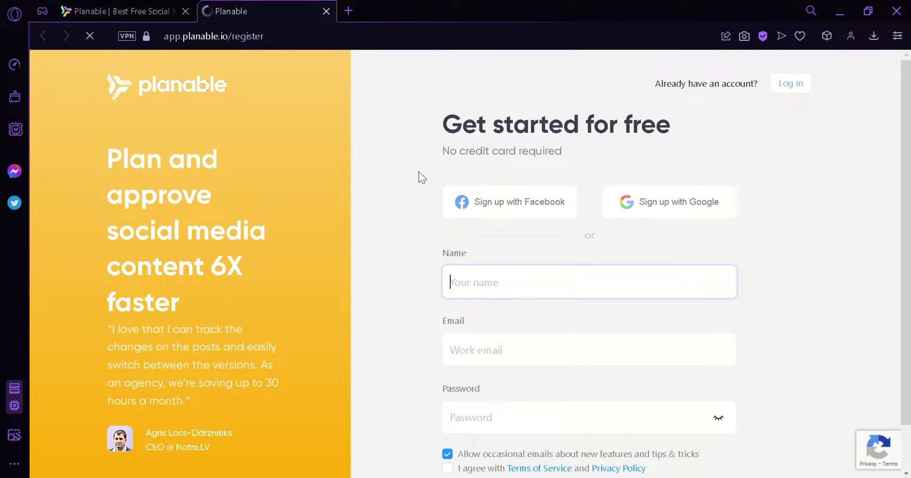
pyautogui.scroll(-1, 821, 194)
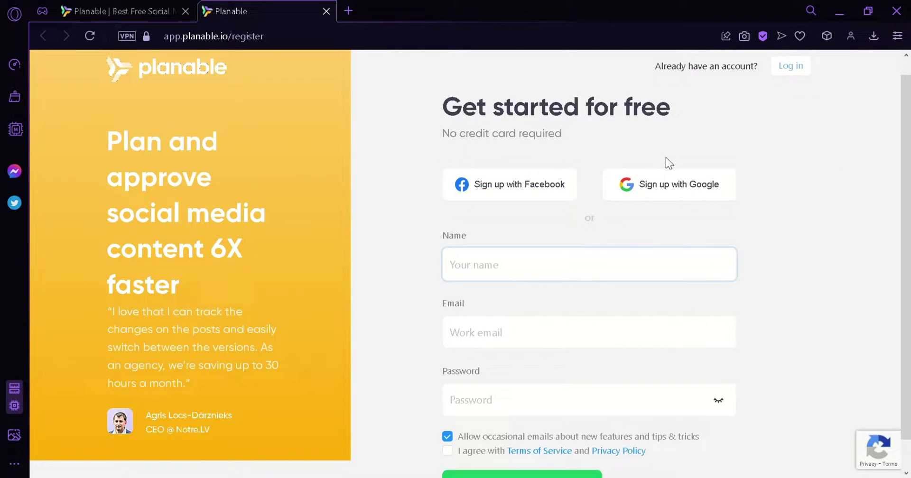
pyautogui.scroll(-1, 812, 206)
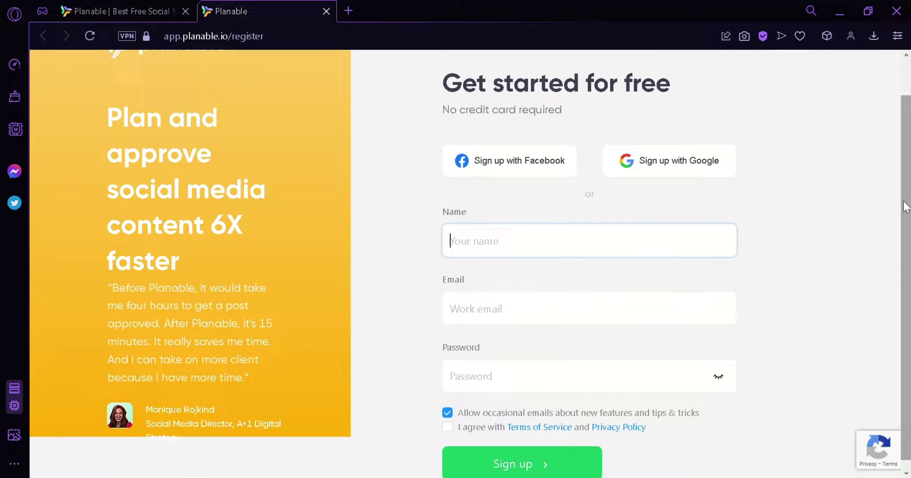
pyautogui.click(392, 281)
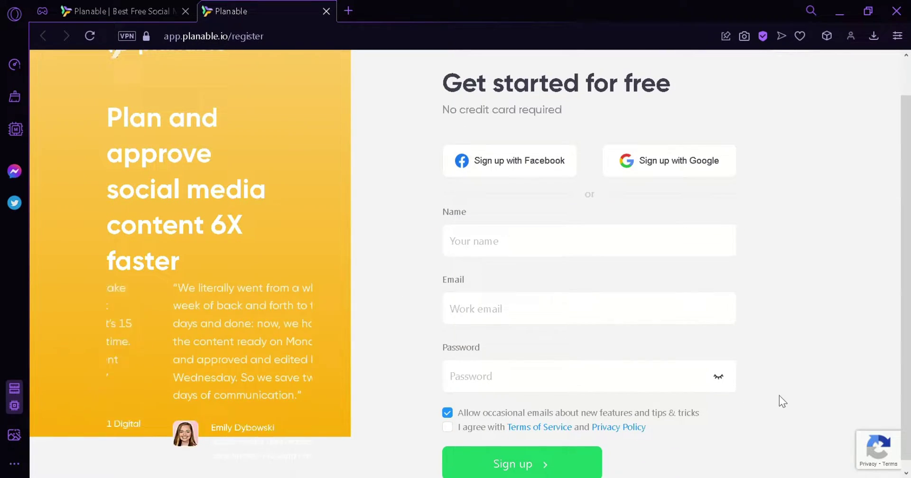
pyautogui.scroll(-1, 906, 369)
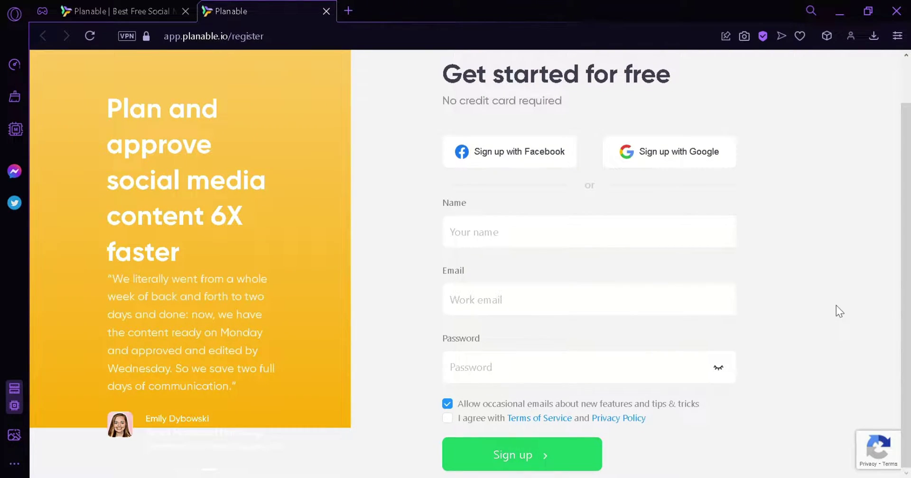
pyautogui.scroll(1, 733, 208)
pyautogui.click(726, 168)
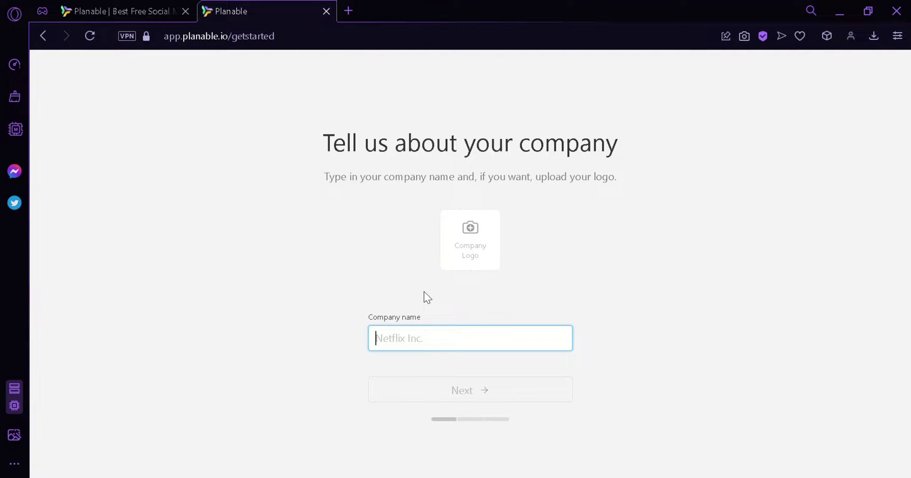
# Enter CoffeeWorld as the company name, upload the company logo image, and continue to the setup questions.
pyautogui.write('Co')
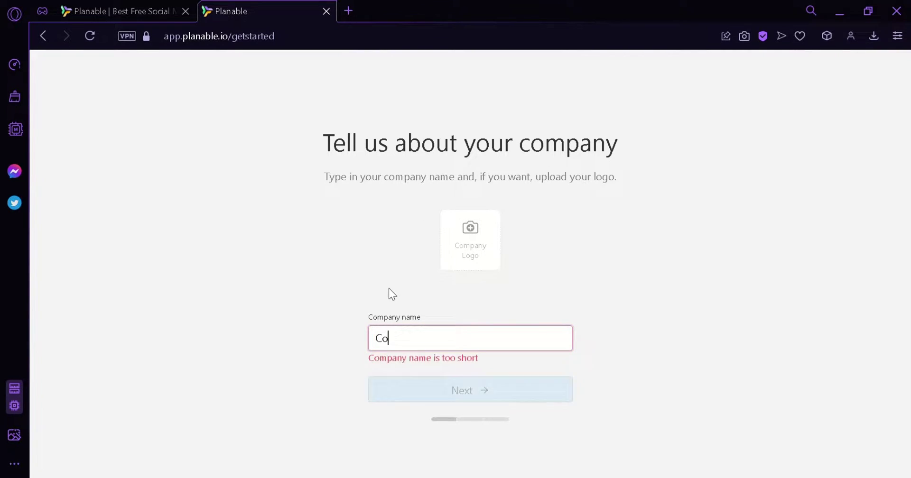
pyautogui.write('ffeeWorld')
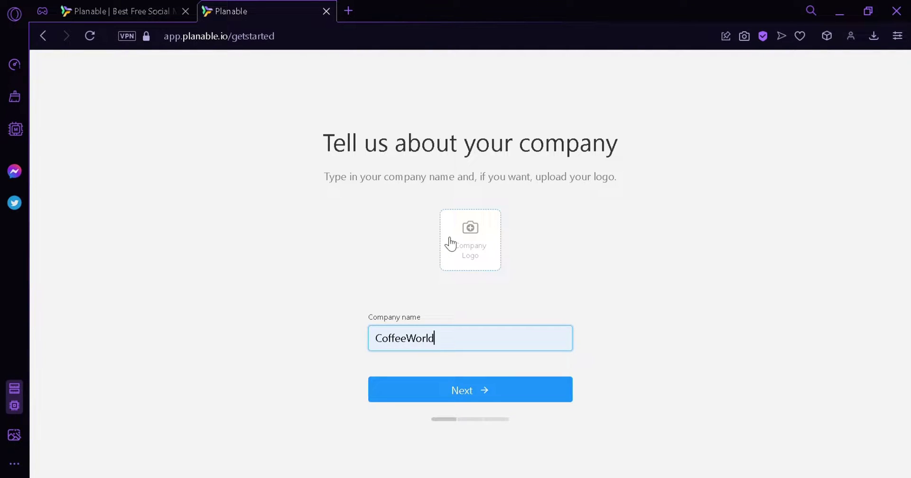
pyautogui.click(489, 254)
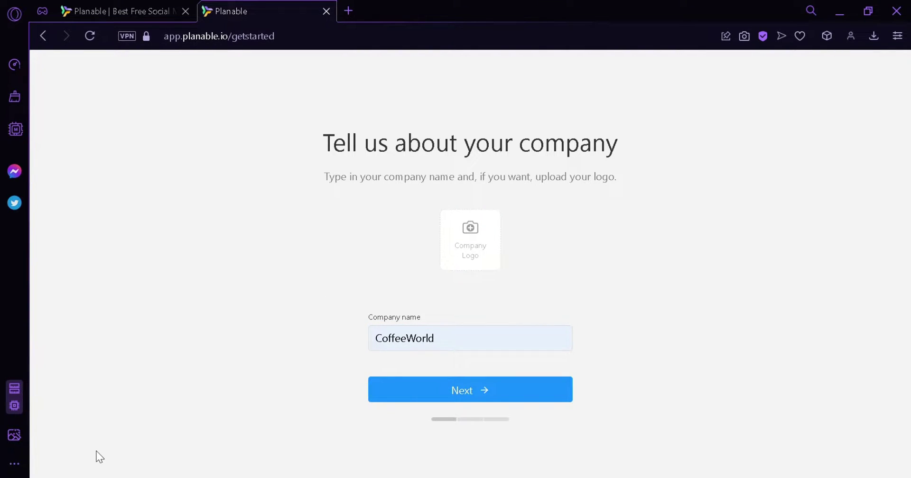
pyautogui.moveTo(99, 456); pyautogui.dragTo(469, 242)
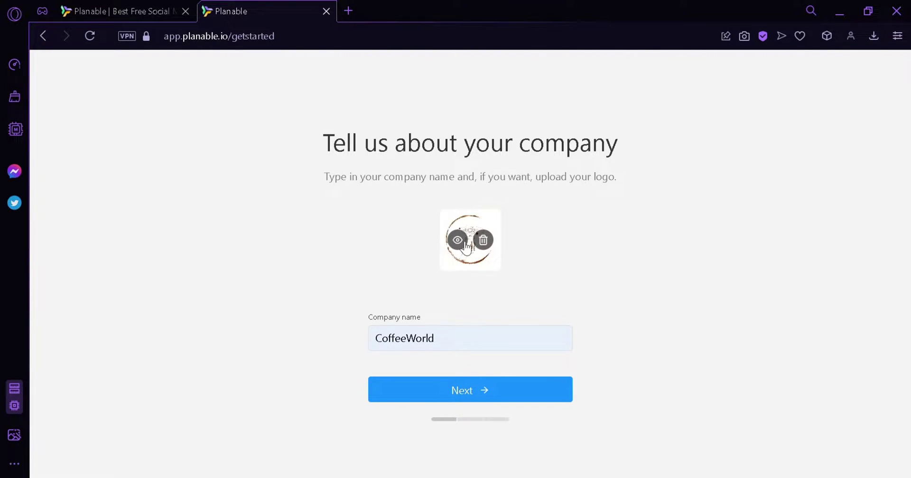
pyautogui.click(464, 242)
pyautogui.hotkey('ctrl', 'w')
pyautogui.moveTo(494, 250)
pyautogui.click(482, 390)
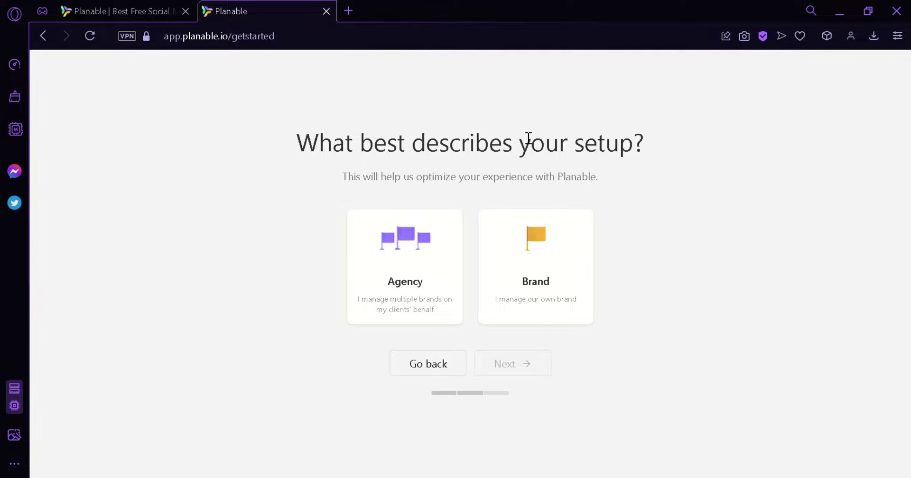
# Describe the setup as Brand and set the number of people involved to 1 person.
pyautogui.click(559, 248)
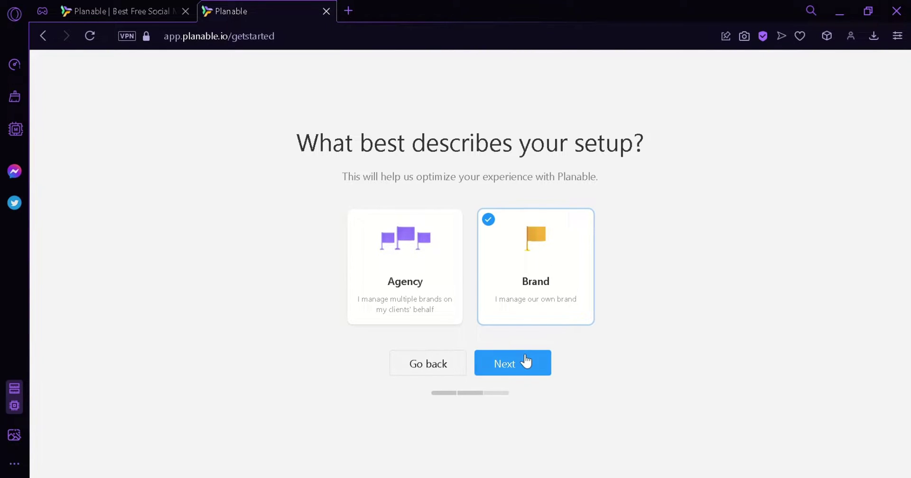
pyautogui.click(525, 364)
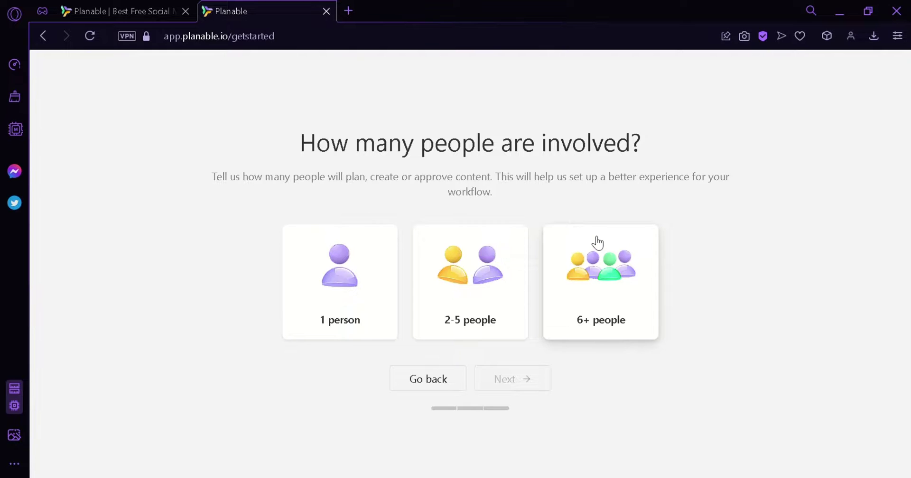
pyautogui.click(351, 309)
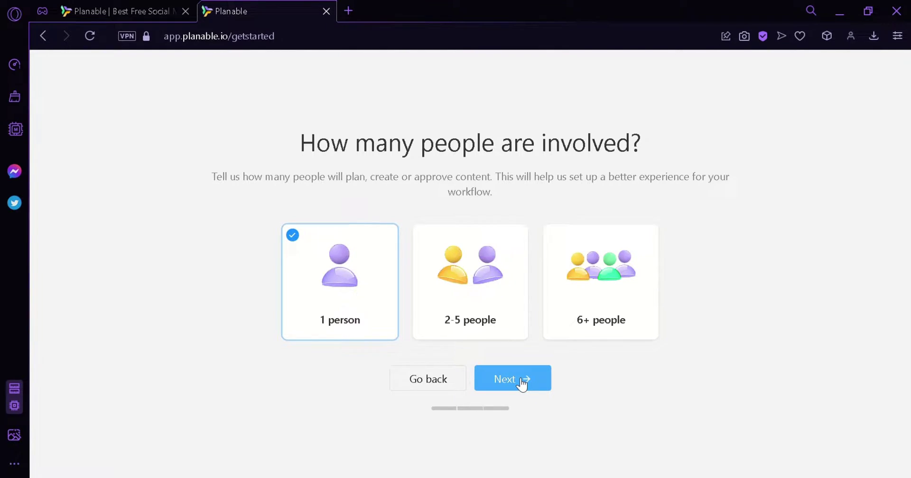
pyautogui.click(522, 385)
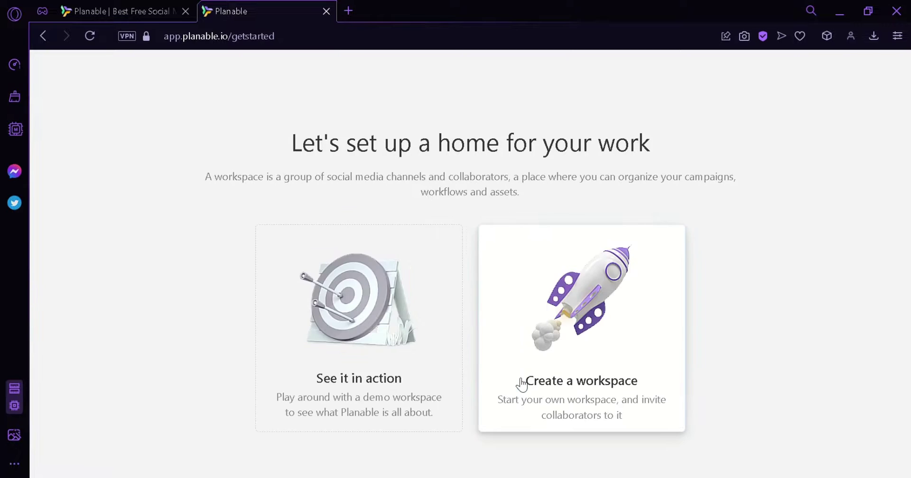
# Choose to see Planable in action with the demo workspace and look through the Jusco Facebook feed.
pyautogui.click(360, 319)
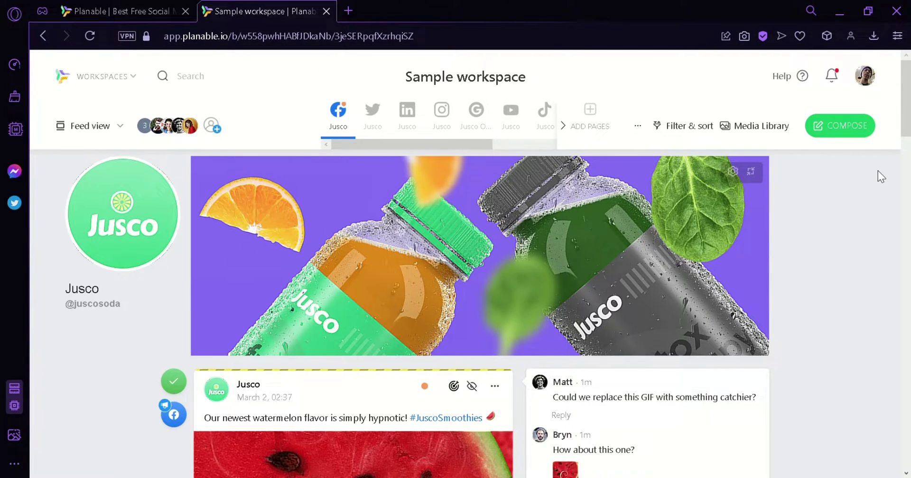
pyautogui.scroll(-6, 896, 164)
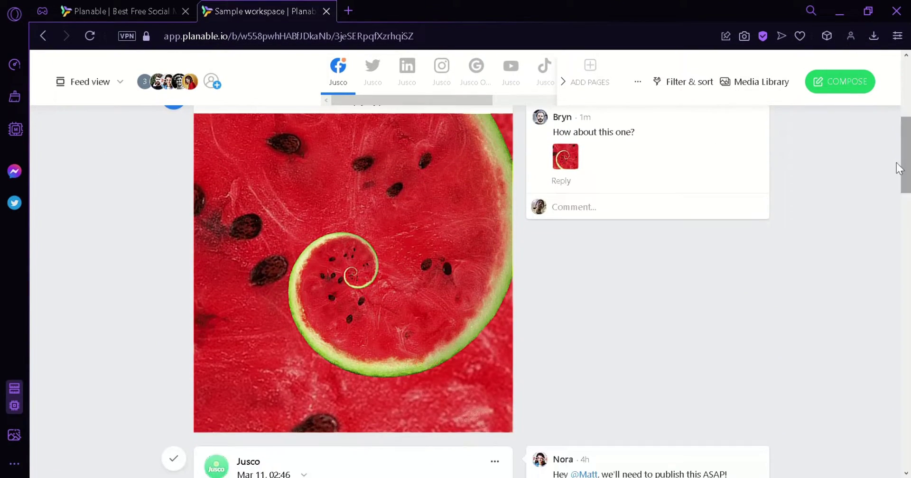
pyautogui.moveTo(334, 89)
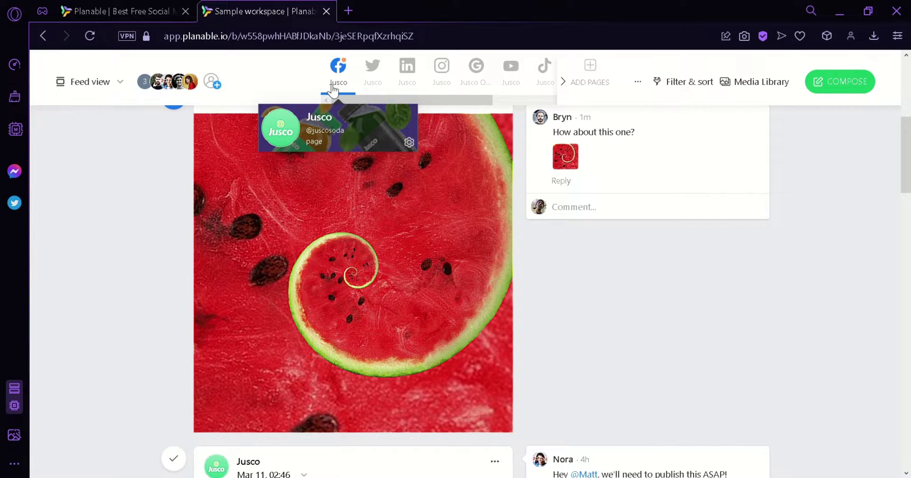
pyautogui.moveTo(906, 157); pyautogui.dragTo(907, 133)
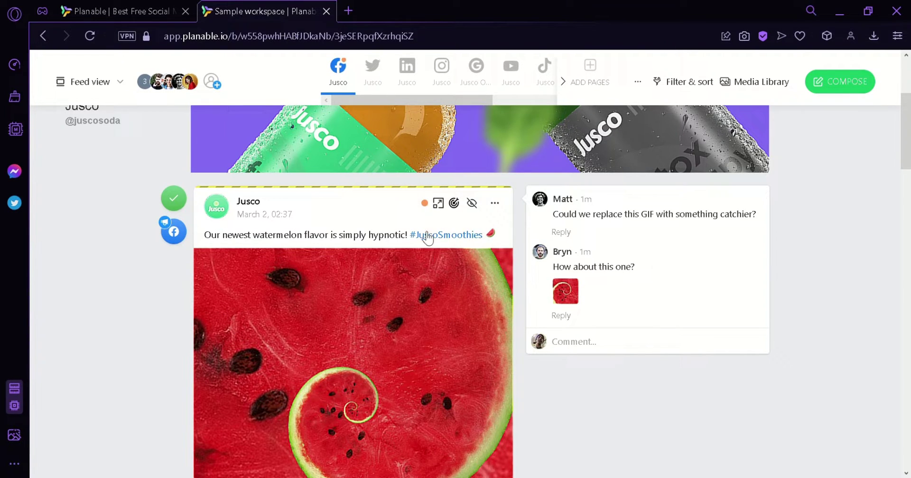
# Expand the watermelon flavor post, review its activity log and mobile preview, and close the detail view.
pyautogui.click(438, 204)
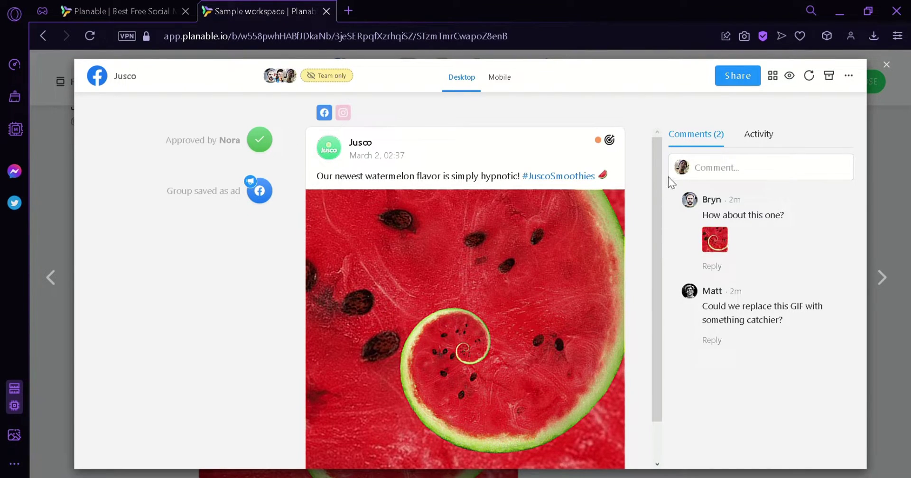
pyautogui.click(773, 151)
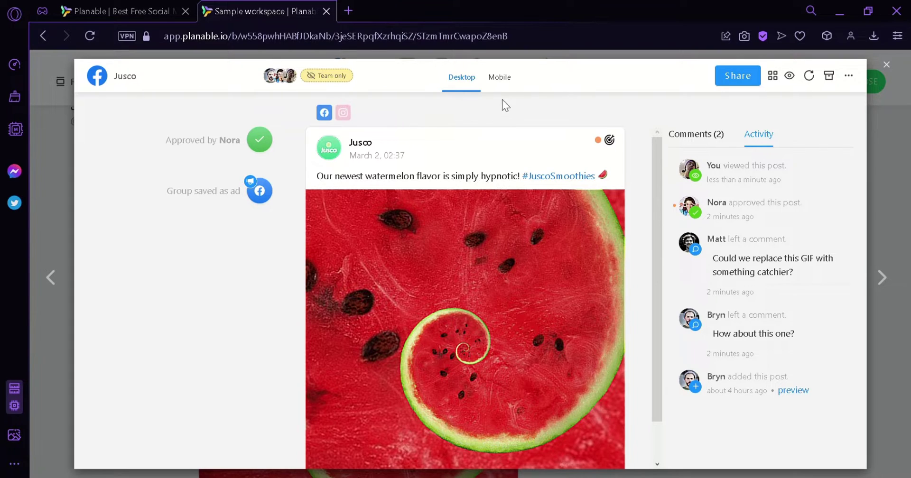
pyautogui.click(504, 86)
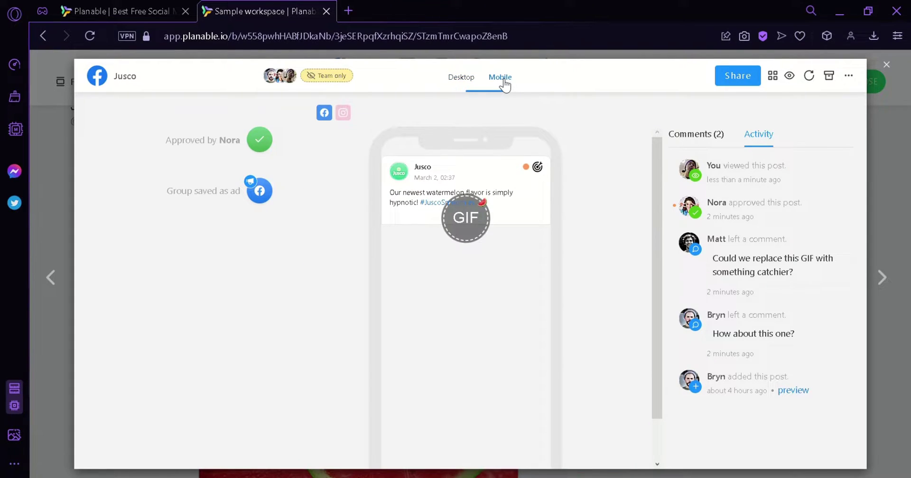
pyautogui.scroll(-1, 531, 247)
pyautogui.scroll(1, 538, 264)
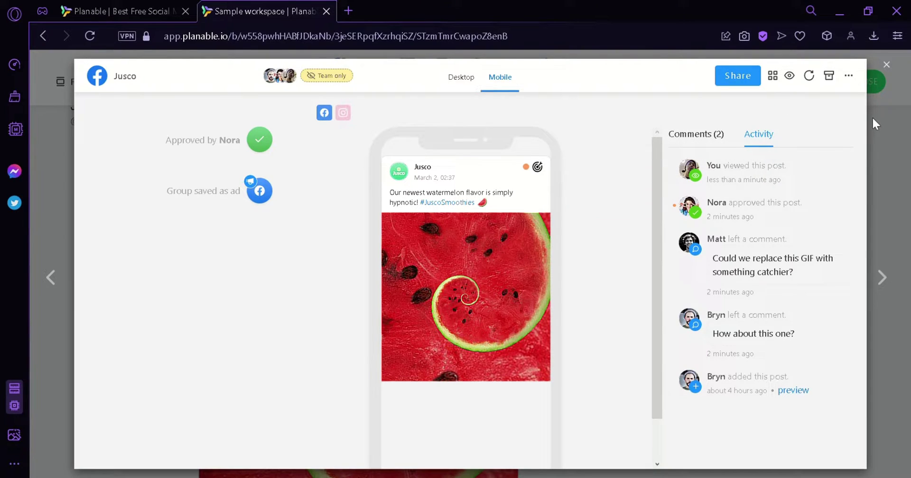
pyautogui.click(886, 65)
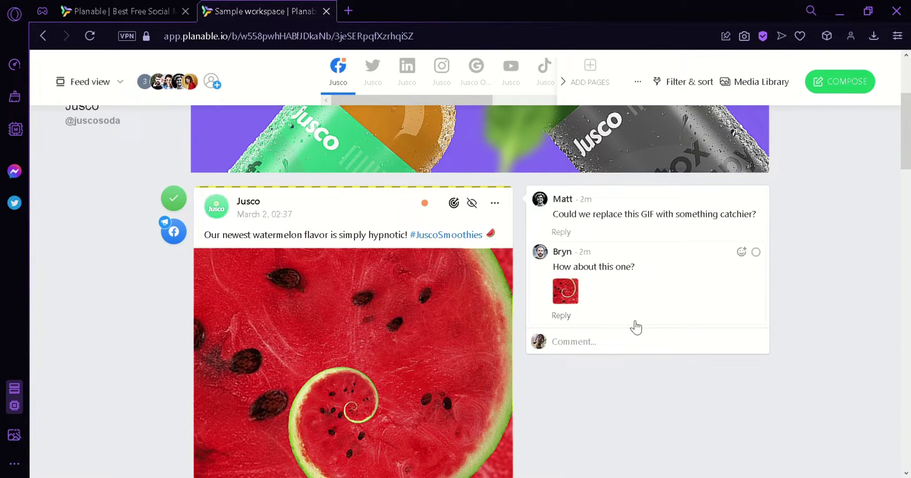
# Post an internal note on the watermelon post that mentions the second suggested teammate and reads "Add a better captoion".
pyautogui.click(624, 344)
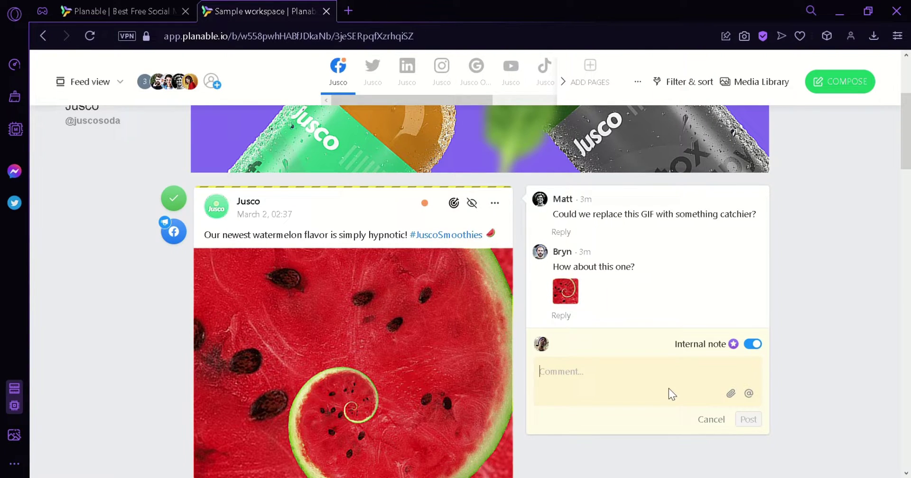
pyautogui.write('@')
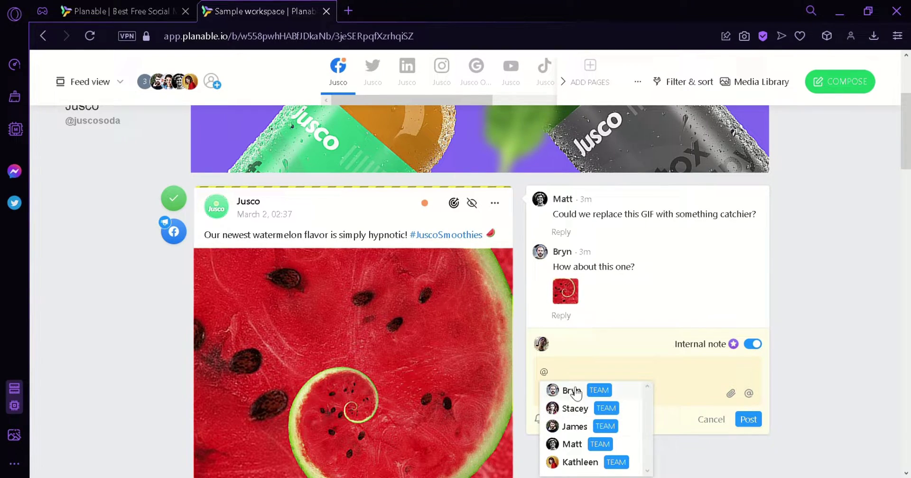
pyautogui.click(572, 409)
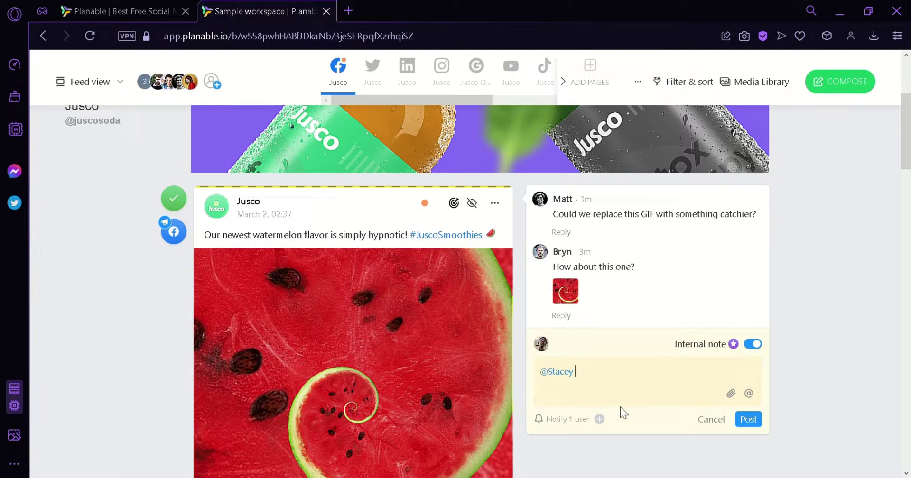
pyautogui.write('p')
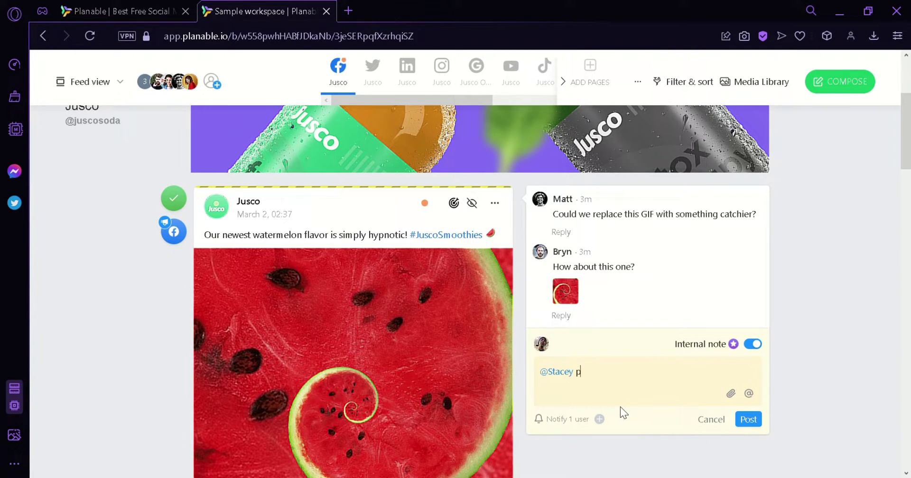
pyautogui.press('BackSpace')
pyautogui.write('Add a ')
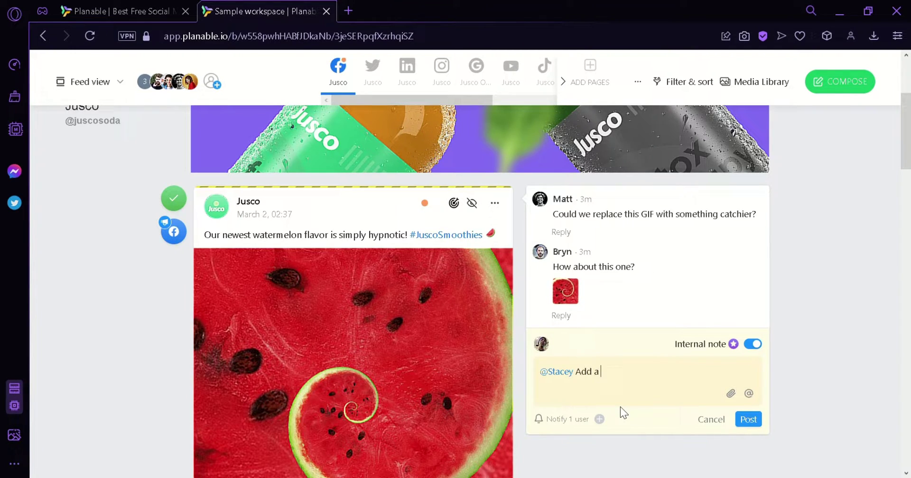
pyautogui.write('better captop')
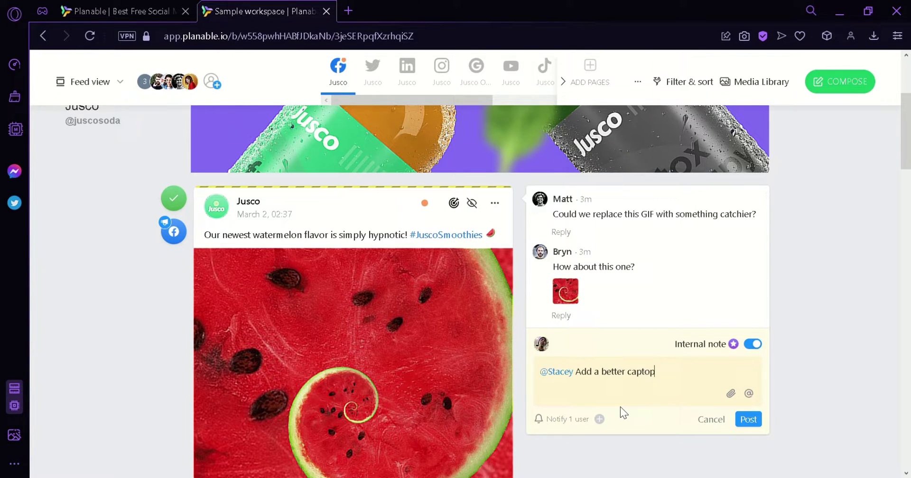
pyautogui.write('n')
pyautogui.press('BackSpace')
pyautogui.press('BackSpace')
pyautogui.write('ion')
pyautogui.click(748, 420)
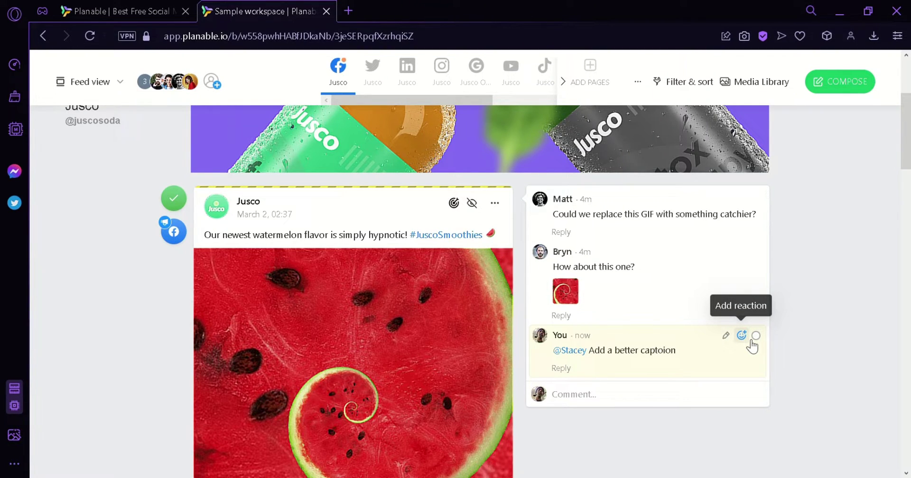
# Add a grinning face reaction to the newly posted internal note.
pyautogui.click(742, 336)
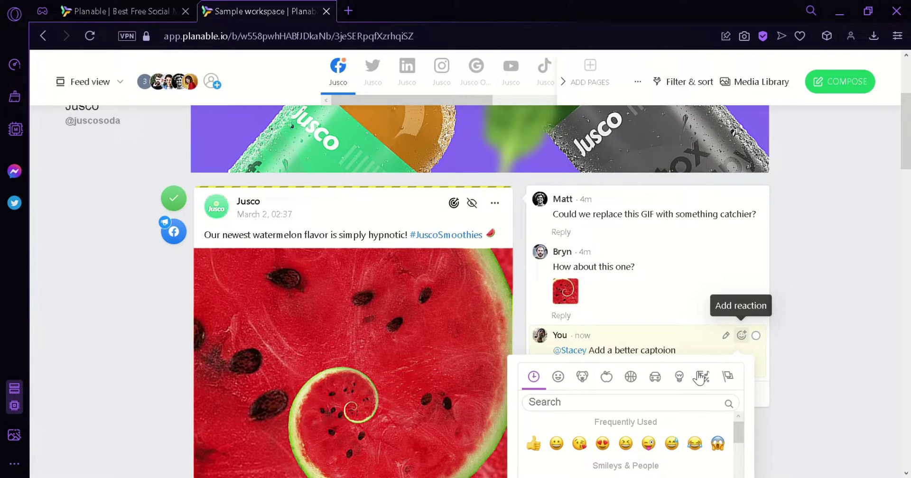
pyautogui.click(742, 336)
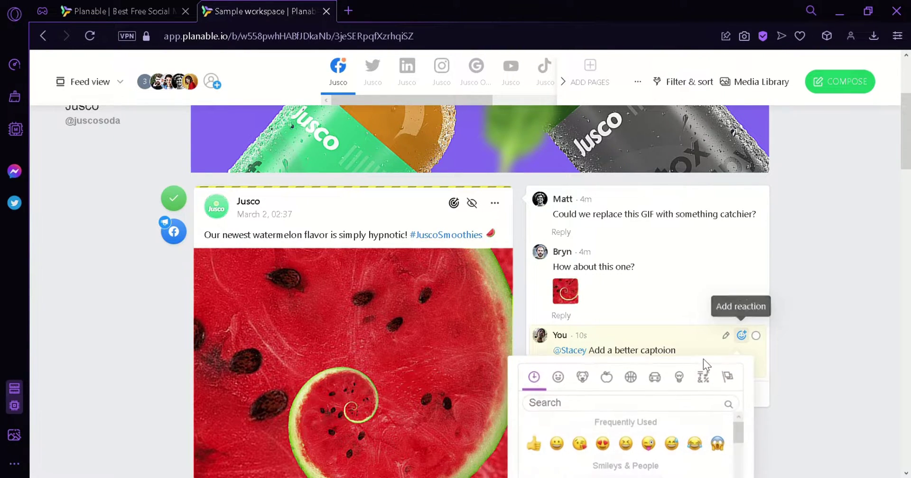
pyautogui.click(555, 445)
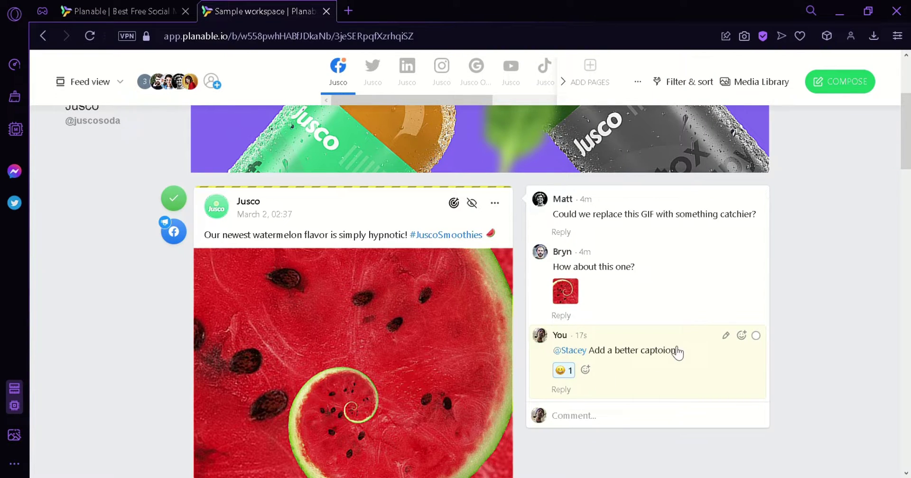
# Open the internal note on the watermelon post for editing and save it with its existing text.
pyautogui.click(727, 337)
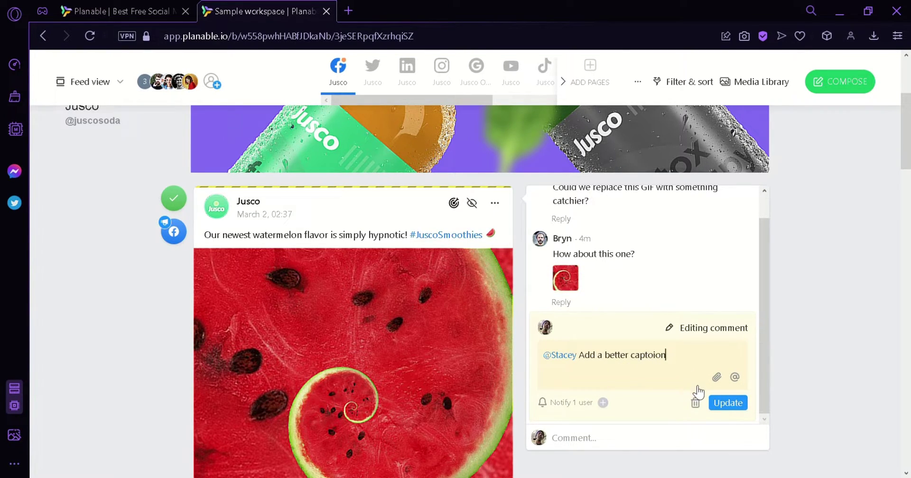
pyautogui.click(727, 403)
# Look through the full row of social pages in the sample workspace.
pyautogui.scroll(4, 406, 147)
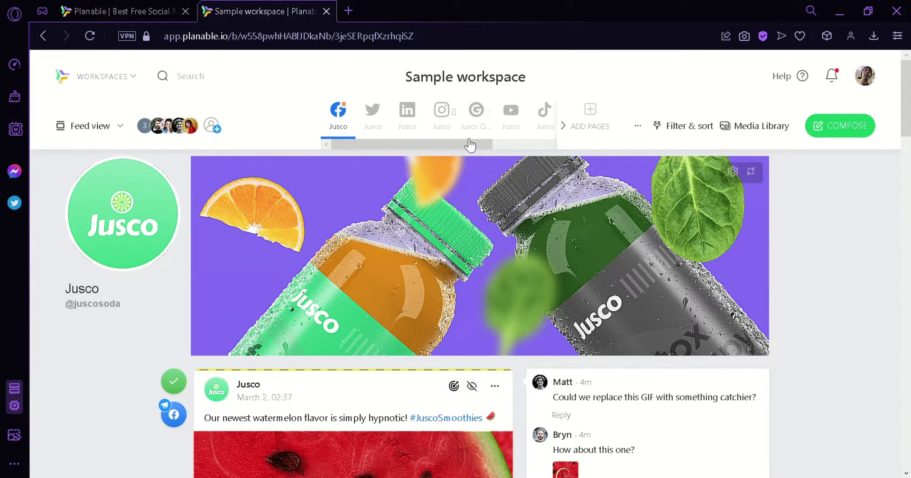
pyautogui.moveTo(464, 146); pyautogui.dragTo(518, 147)
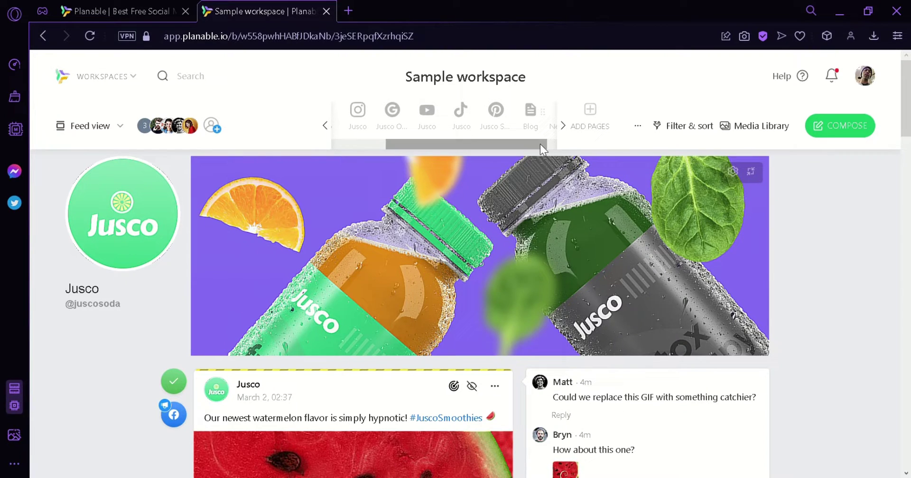
pyautogui.moveTo(526, 144); pyautogui.dragTo(457, 137)
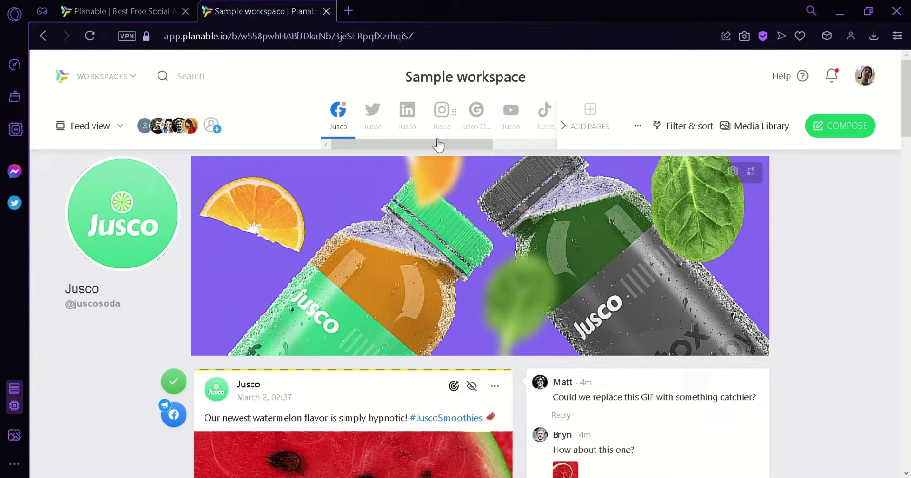
# Browse the Jusco Twitter, LinkedIn and Instagram pages and look through the Jusco Office Google feed.
pyautogui.click(373, 124)
pyautogui.click(407, 117)
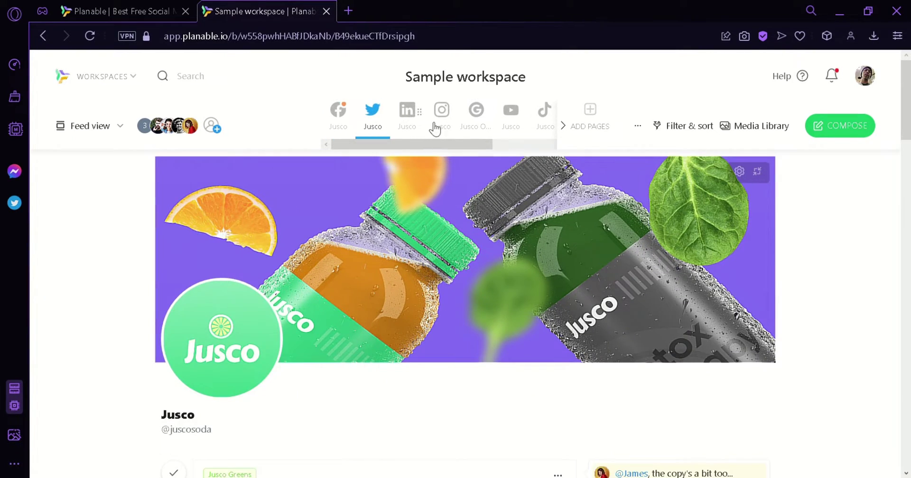
pyautogui.click(449, 124)
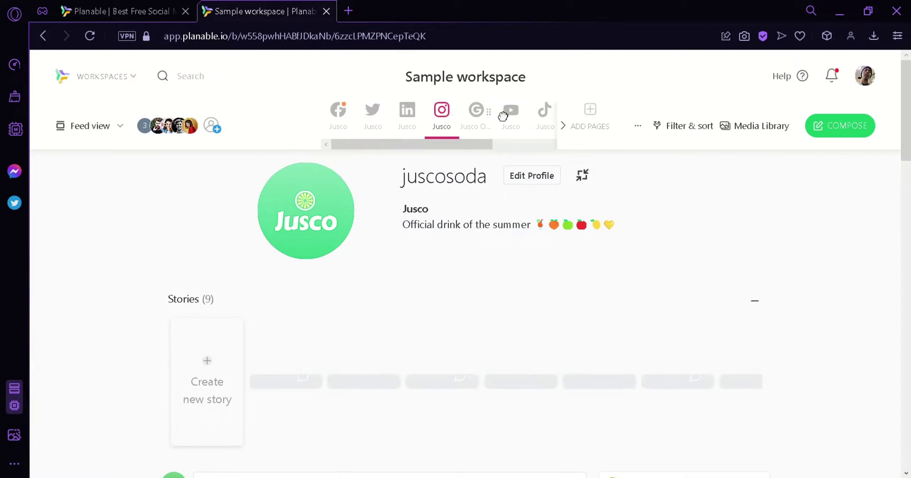
pyautogui.click(485, 126)
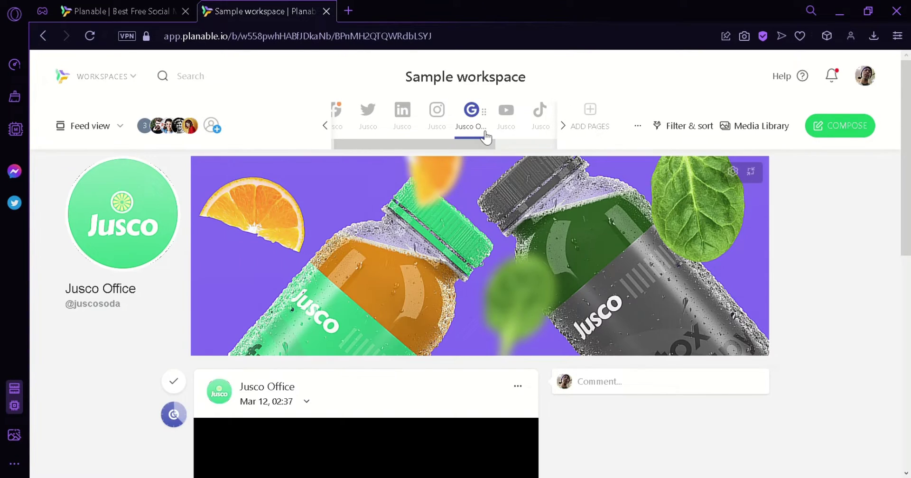
pyautogui.scroll(-15, 484, 248)
pyautogui.scroll(15, 492, 285)
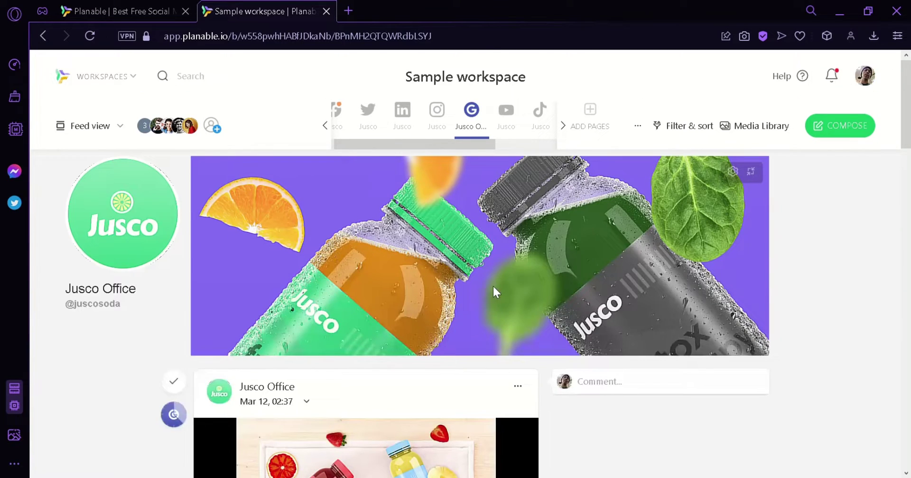
# Return to the Jusco Instagram page and look through its stories and feed posts.
pyautogui.click(437, 119)
pyautogui.scroll(-4, 555, 223)
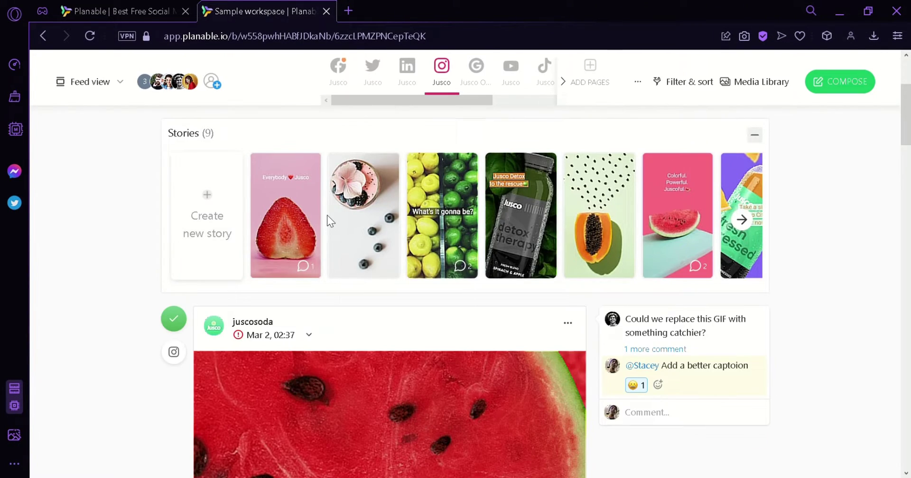
pyautogui.scroll(-12, 769, 266)
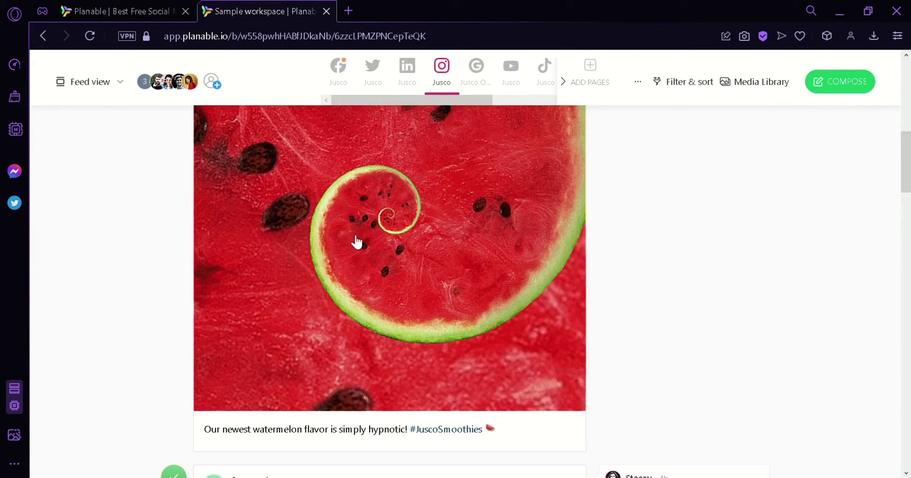
pyautogui.scroll(-3, 463, 228)
pyautogui.scroll(18, 470, 234)
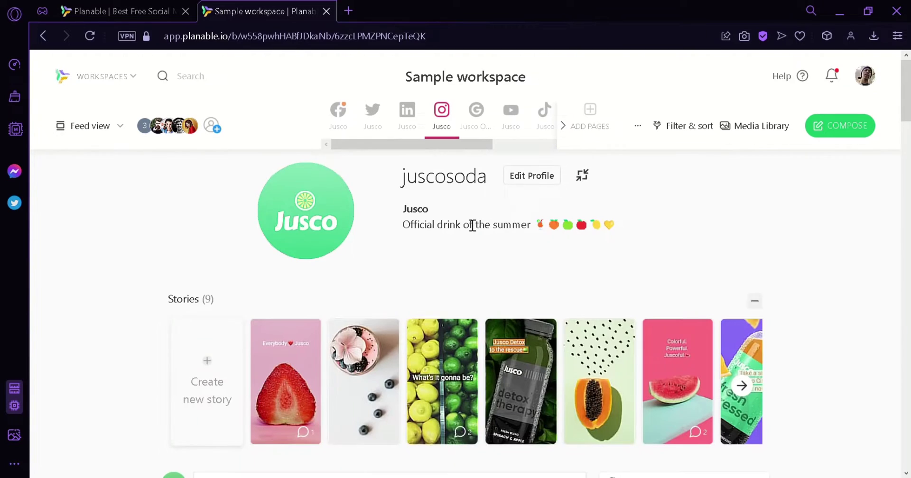
# Look through the posts on the Jusco LinkedIn page and the Jusco Twitter page.
pyautogui.click(405, 110)
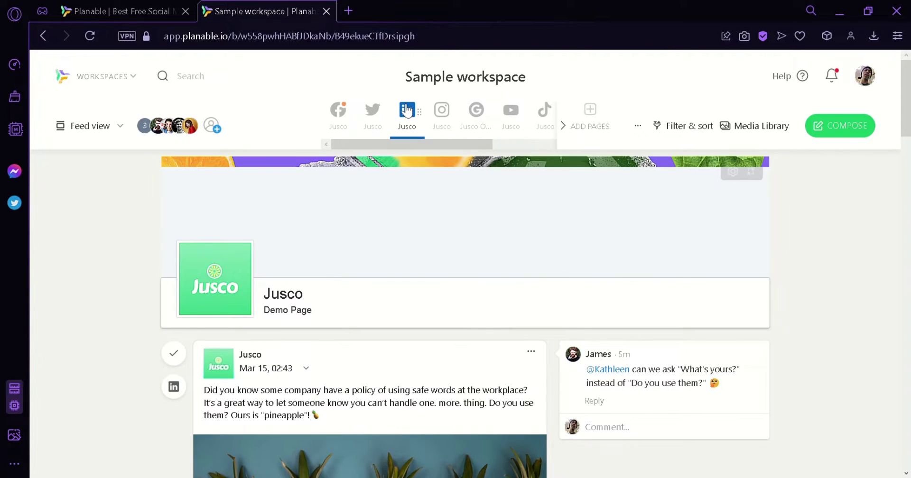
pyautogui.scroll(-6, 398, 225)
pyautogui.scroll(-7, 474, 285)
pyautogui.scroll(15, 472, 268)
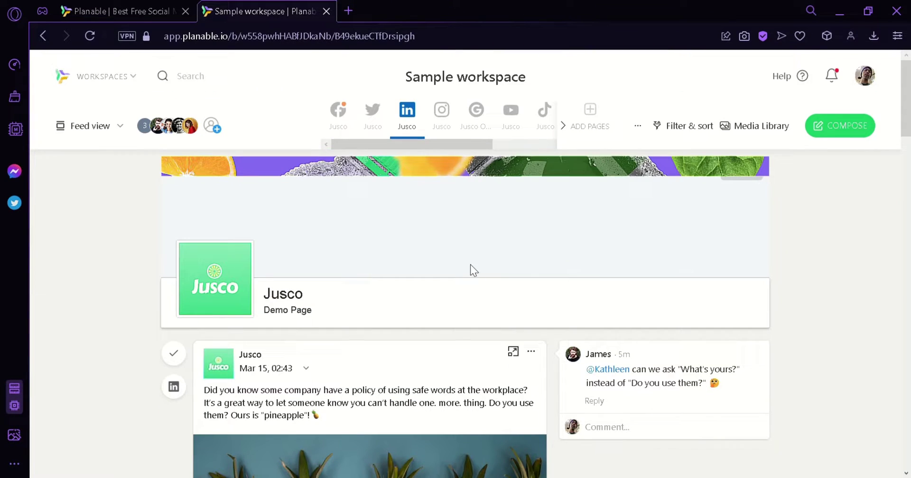
pyautogui.click(377, 115)
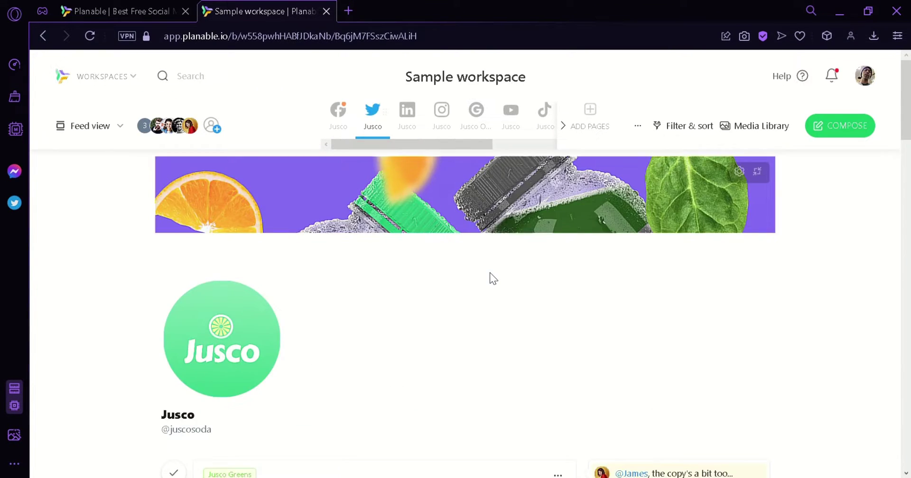
pyautogui.scroll(-10, 490, 272)
pyautogui.scroll(10, 494, 258)
# Review the options for adding pages to the workspace for each network from Facebook to Pinterest, and close the dialog.
pyautogui.click(608, 121)
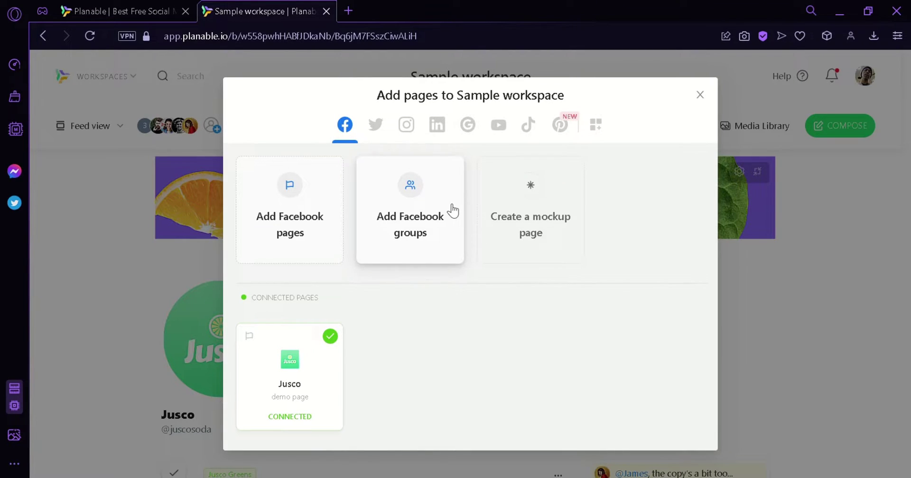
pyautogui.moveTo(553, 212)
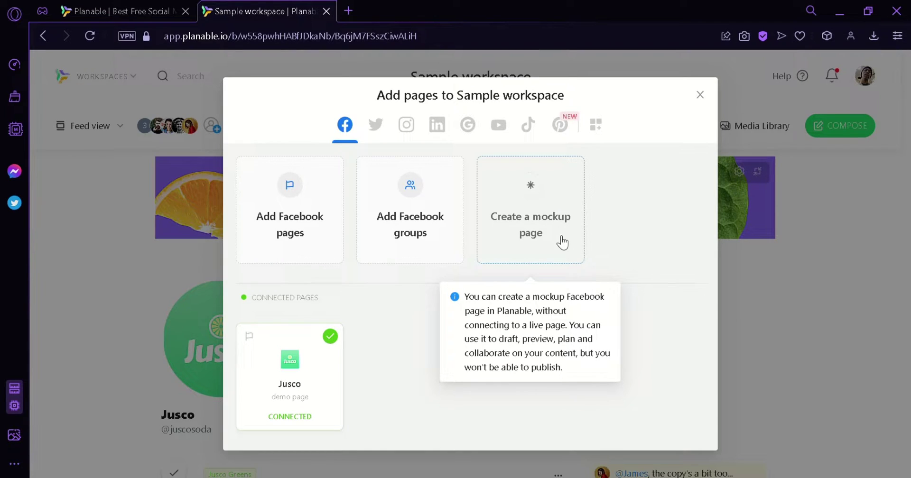
pyautogui.click(378, 127)
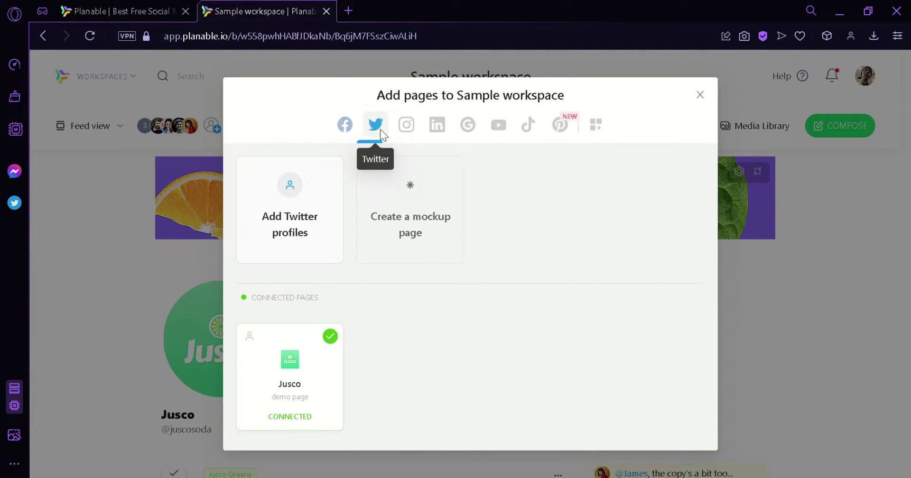
pyautogui.click(412, 130)
pyautogui.click(437, 126)
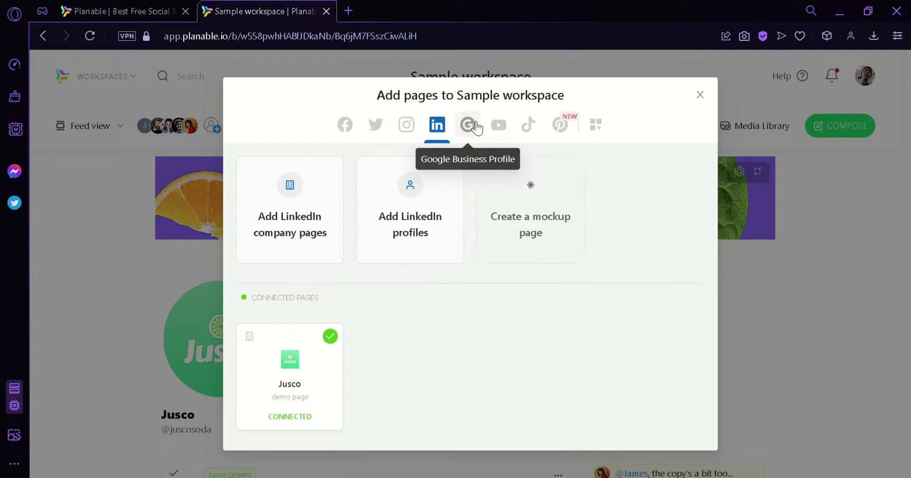
pyautogui.click(472, 126)
pyautogui.click(499, 126)
pyautogui.click(531, 126)
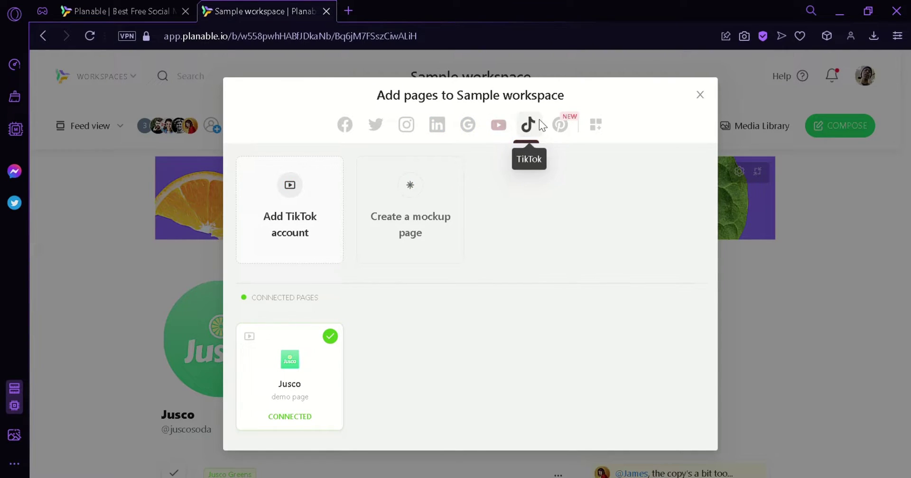
pyautogui.click(563, 126)
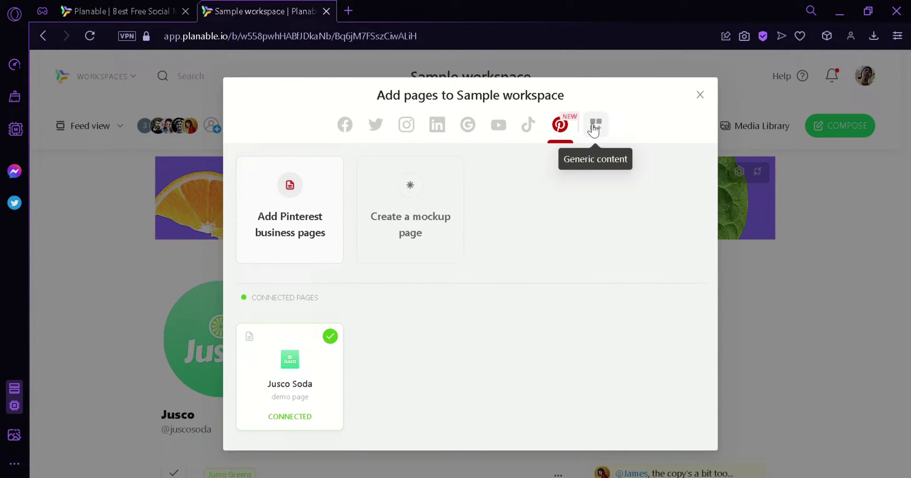
pyautogui.press('Escape')
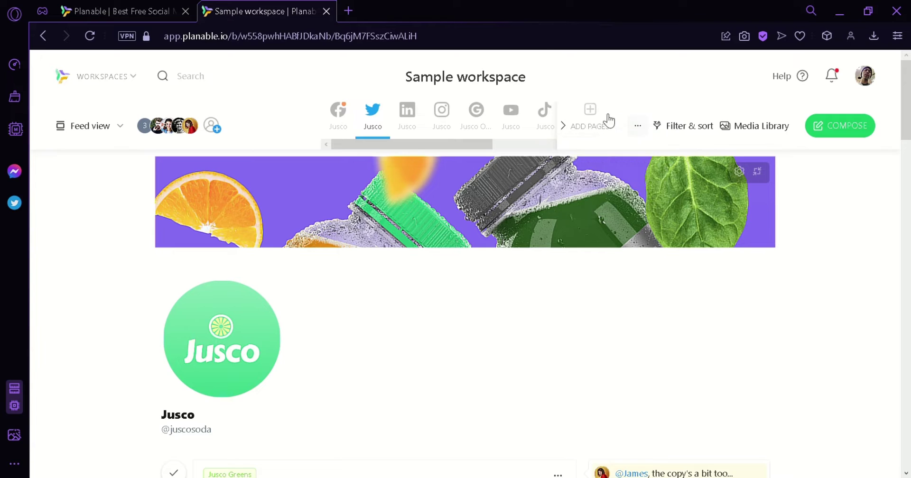
# Open the page settings, review the list of pages in the sample workspace, and close it.
pyautogui.click(645, 127)
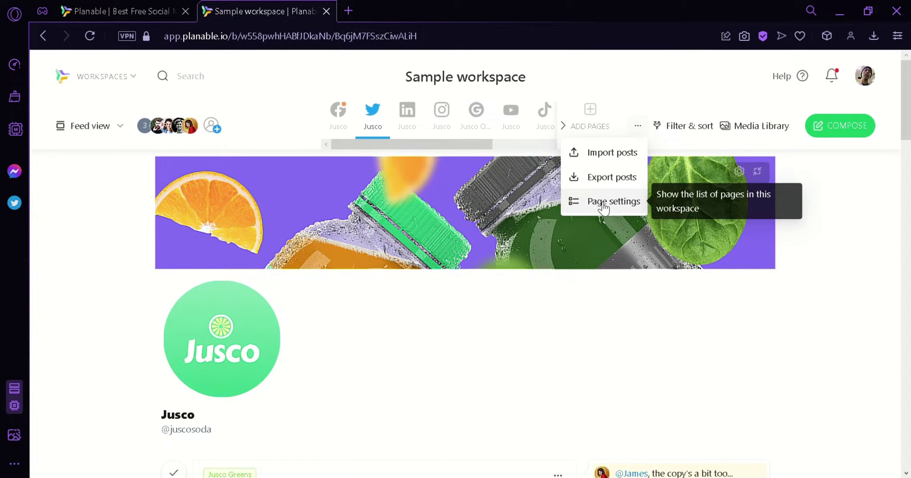
pyautogui.click(602, 204)
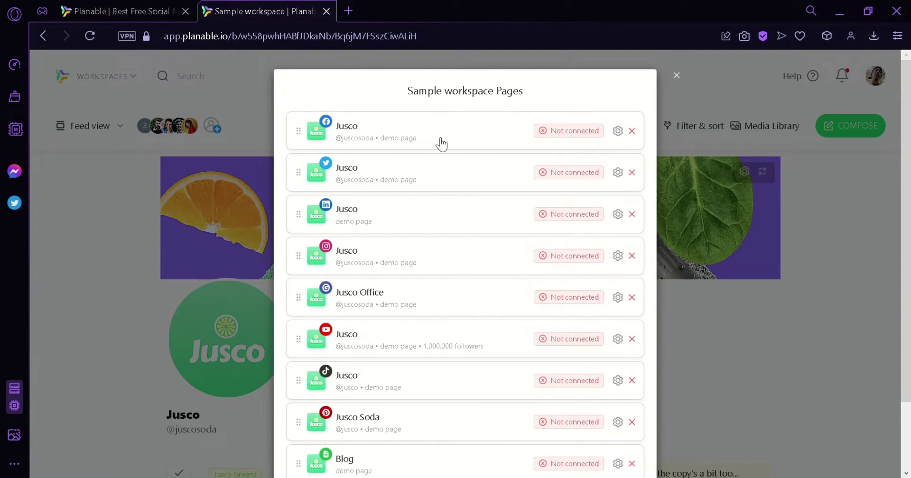
pyautogui.scroll(-2, 405, 190)
pyautogui.scroll(2, 427, 204)
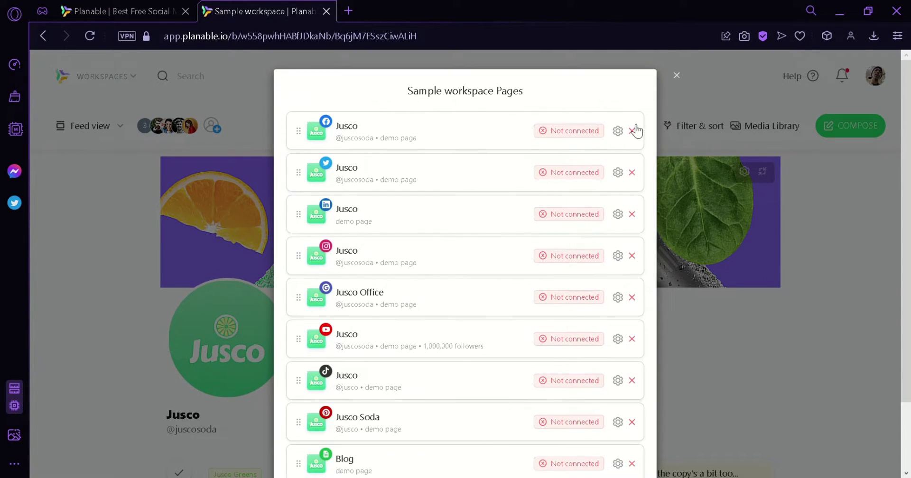
pyautogui.click(678, 76)
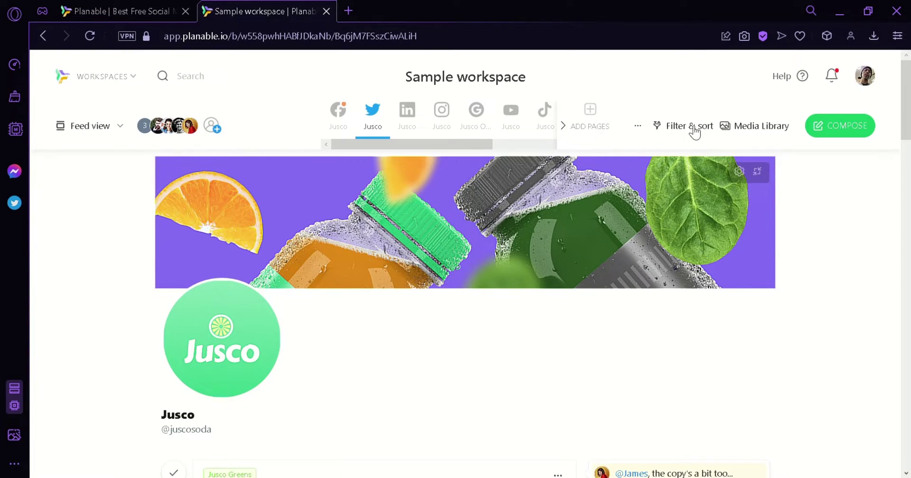
# Review the feed's sorting choices and filter options, including team-only and archived posts, and close the filter and sort settings.
pyautogui.click(689, 126)
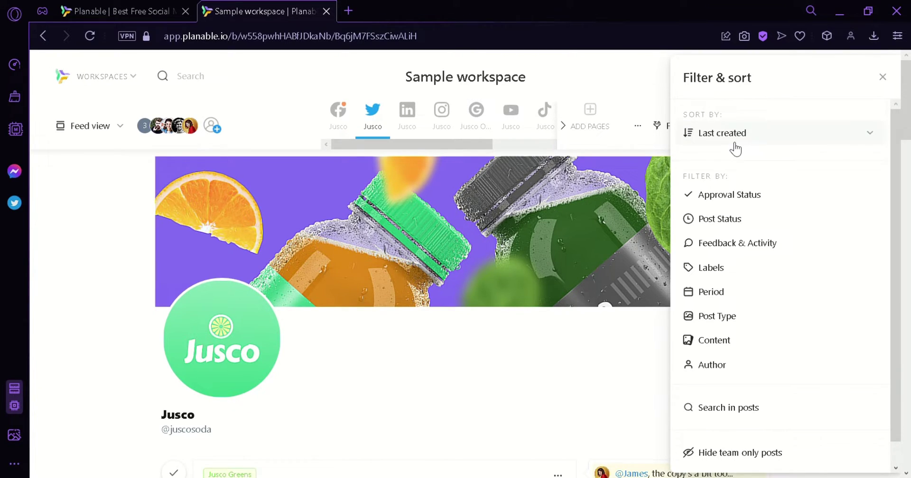
pyautogui.click(832, 135)
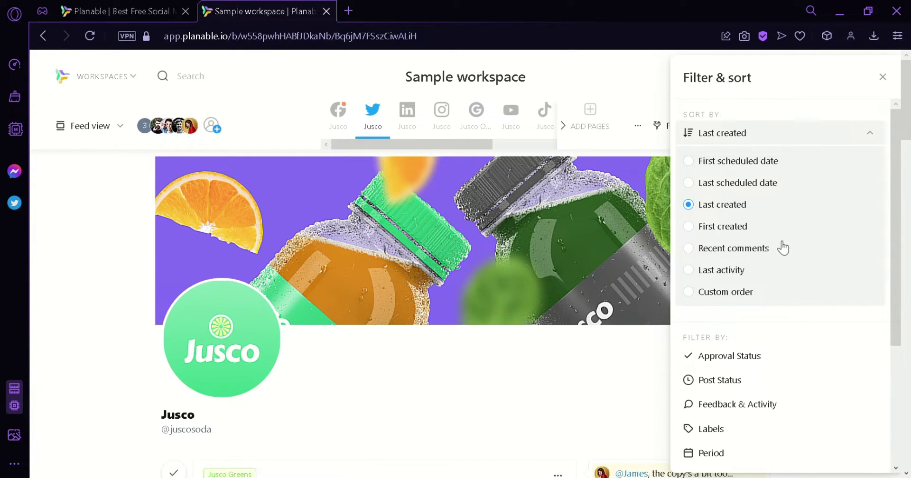
pyautogui.click(855, 141)
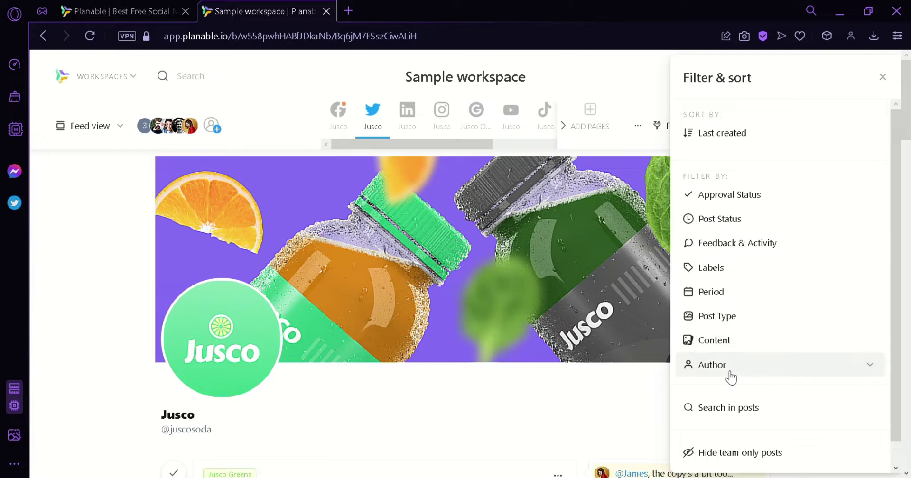
pyautogui.scroll(-5, 727, 386)
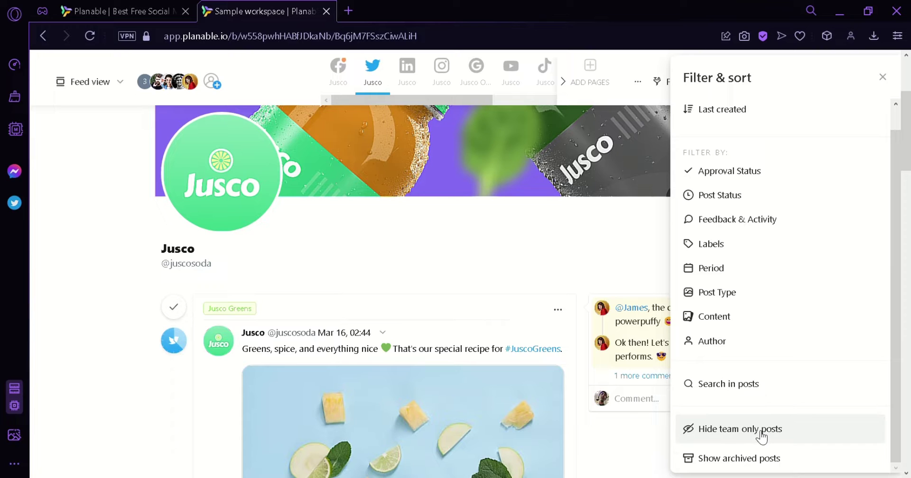
pyautogui.scroll(4, 795, 336)
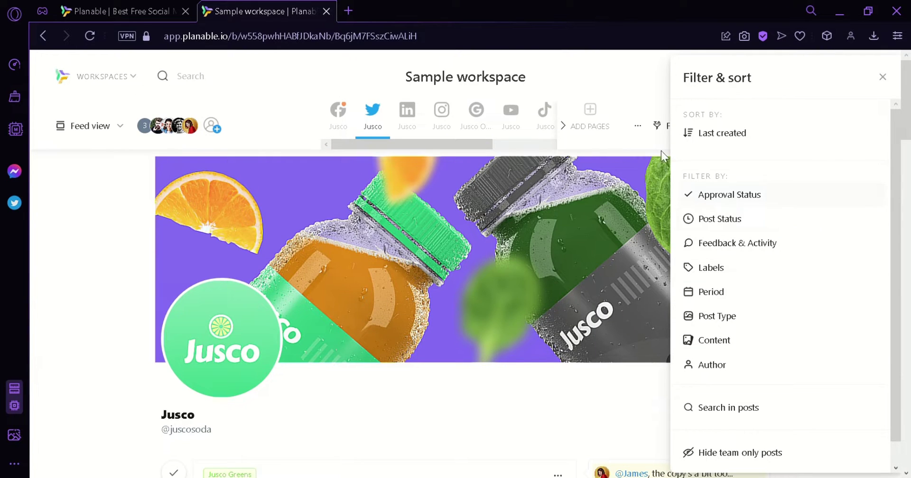
pyautogui.click(631, 83)
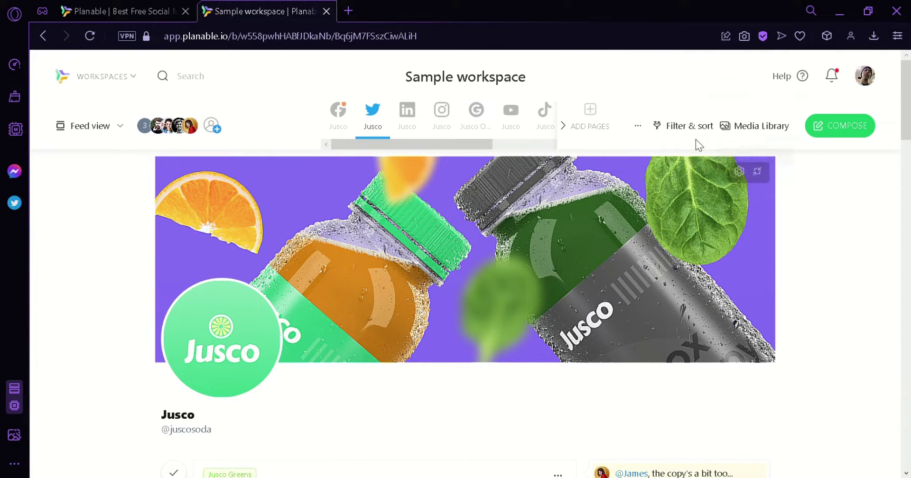
# Open the media library, look through its uploaded images and videos, and close it.
pyautogui.click(746, 133)
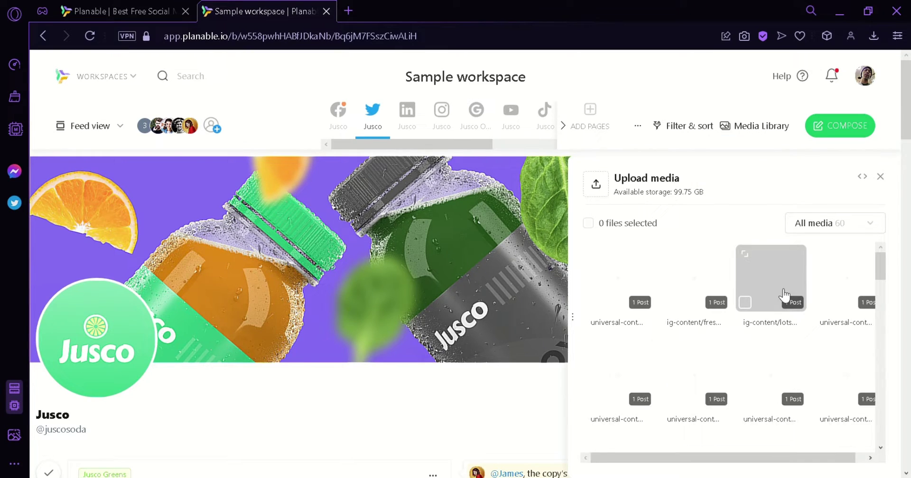
pyautogui.scroll(-2, 781, 310)
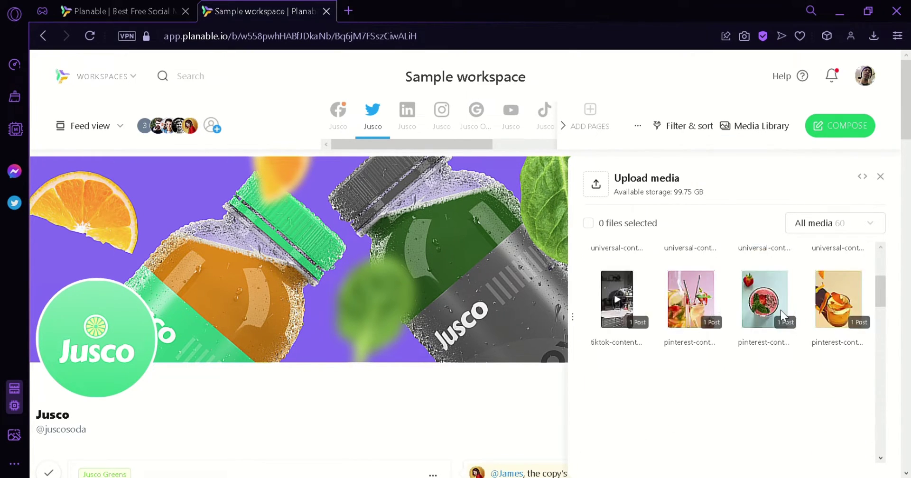
pyautogui.moveTo(664, 327)
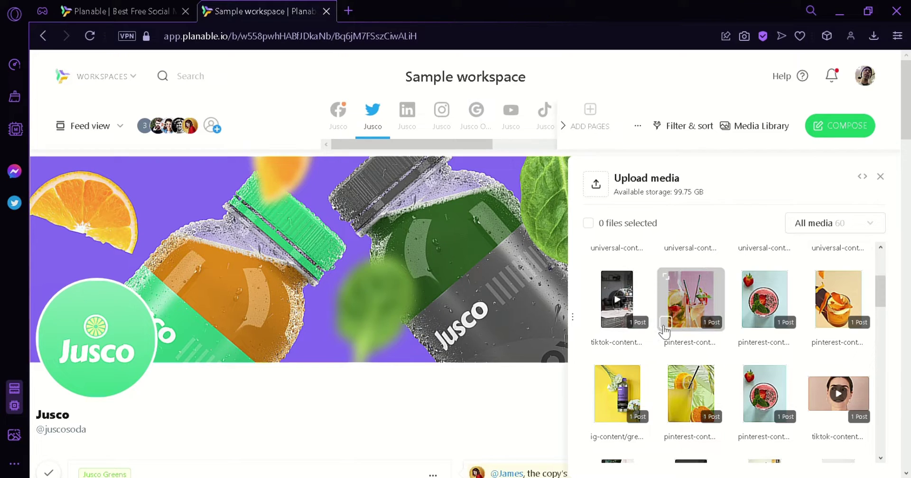
pyautogui.click(292, 195)
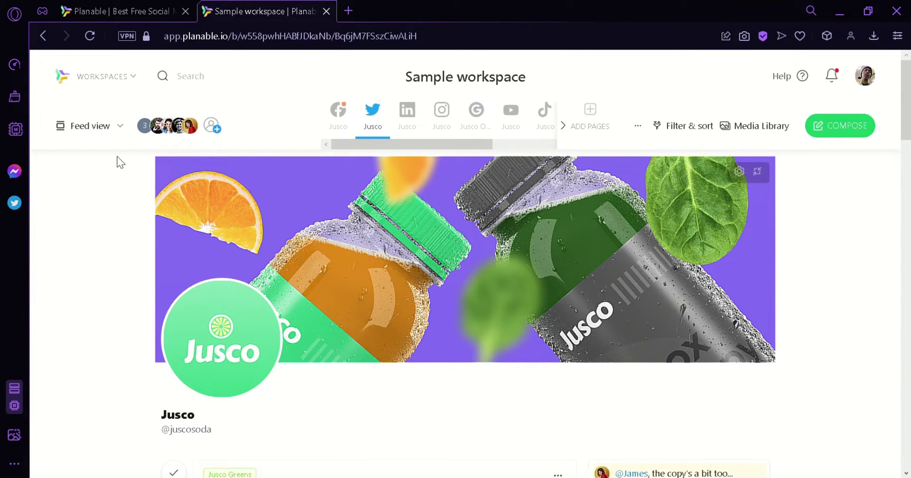
# Switch the workspace to the calendar view, show the Facebook page's posts alongside Twitter's, and inspect the quick actions on Saturday's posts.
pyautogui.click(122, 125)
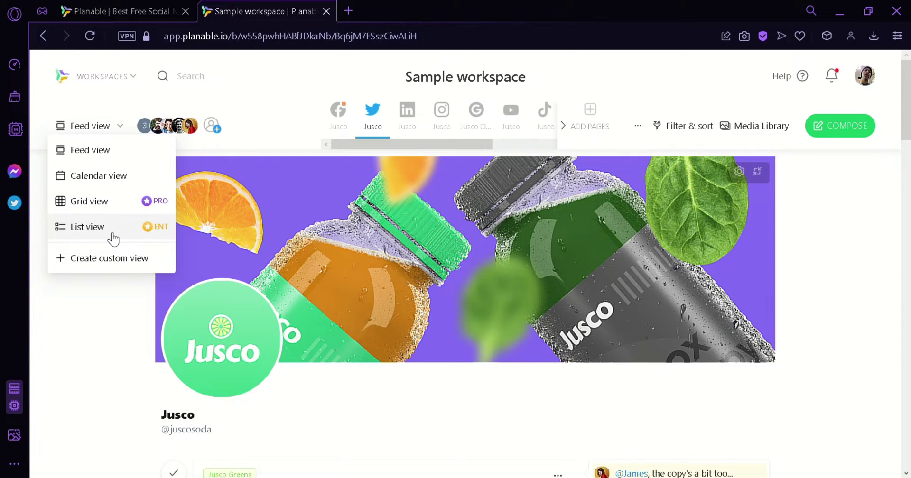
pyautogui.click(121, 184)
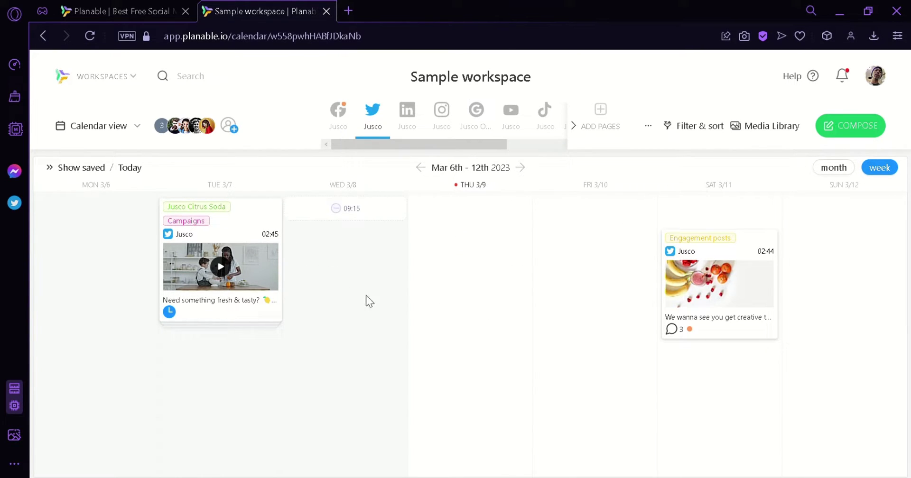
pyautogui.click(338, 114)
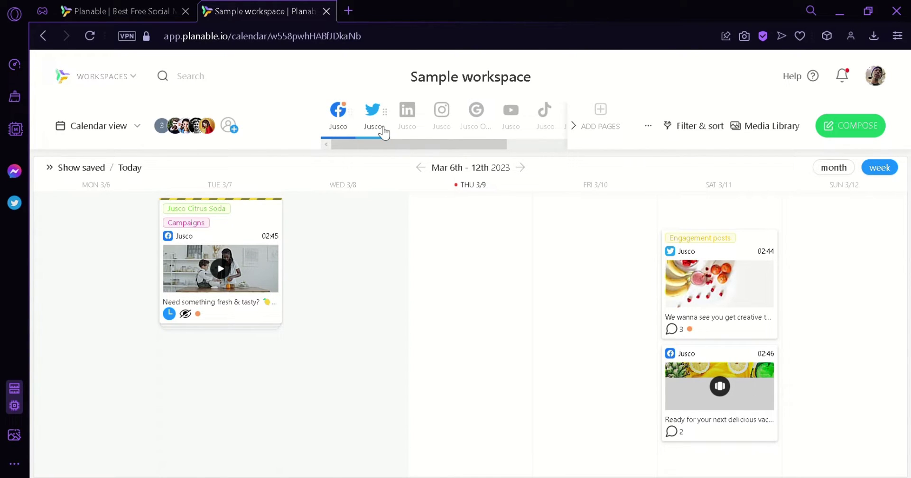
pyautogui.moveTo(692, 356)
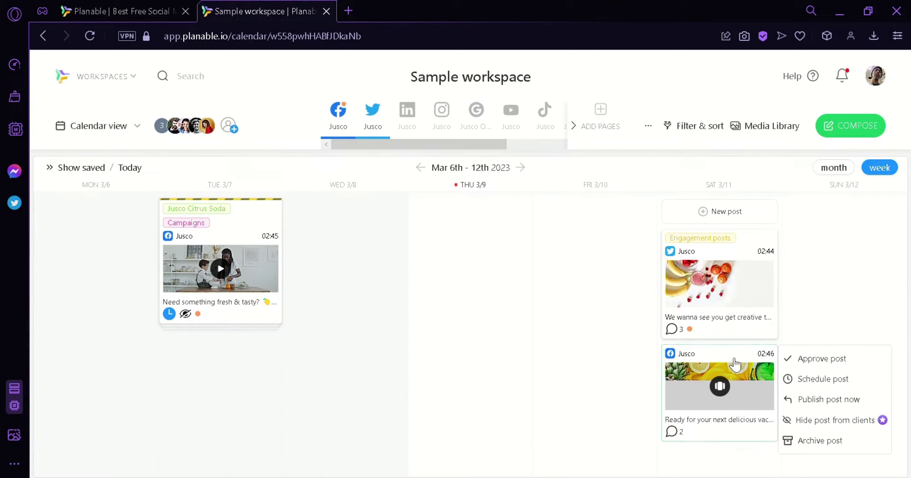
pyautogui.moveTo(688, 328)
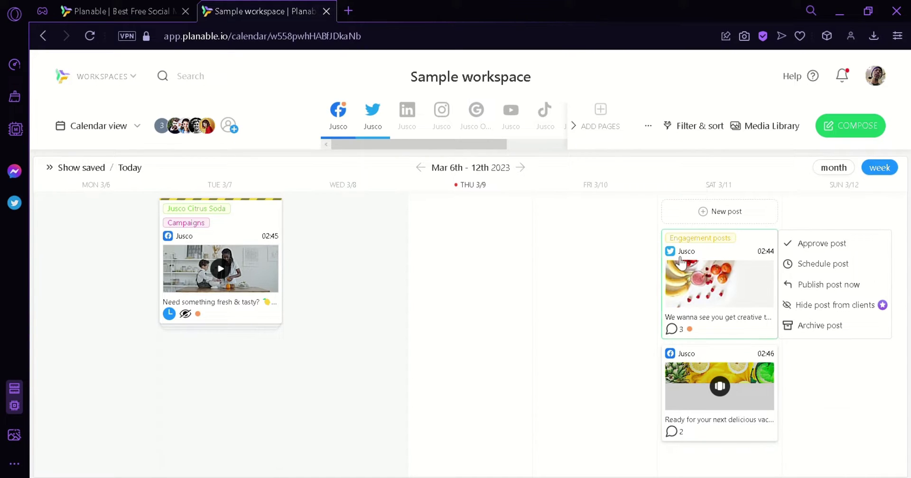
# Add the LinkedIn, Instagram, Google and YouTube pages to the weekly calendar and look over their posts.
pyautogui.click(407, 113)
pyautogui.click(442, 111)
pyautogui.click(485, 119)
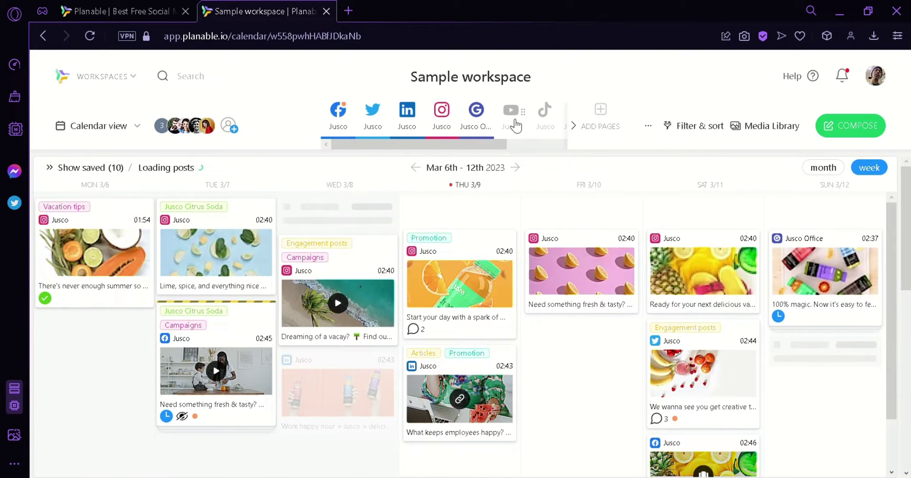
pyautogui.click(513, 121)
pyautogui.moveTo(592, 269)
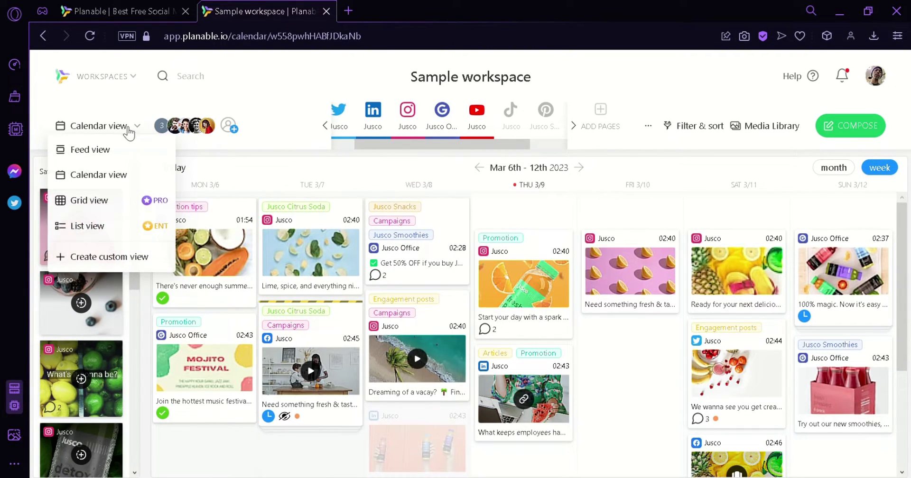
# Switch to the list view, select the first three listed posts, and review the available bulk actions.
pyautogui.click(101, 230)
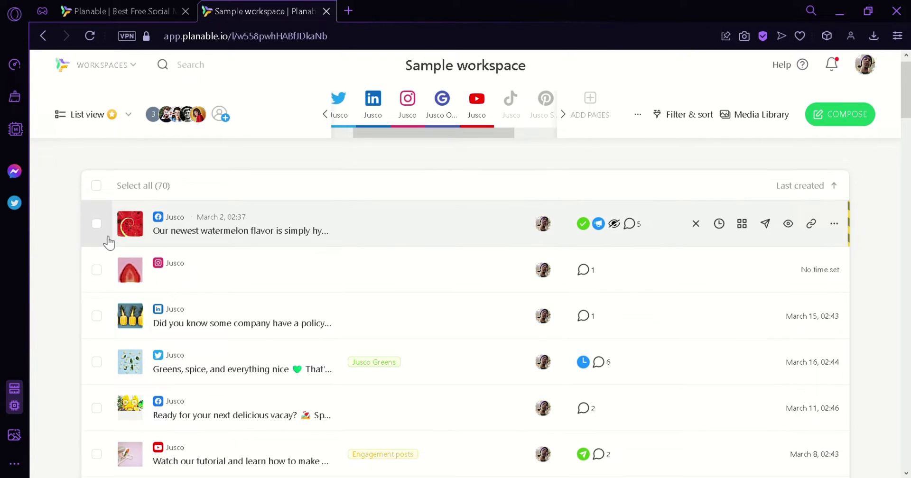
pyautogui.click(97, 223)
pyautogui.click(96, 269)
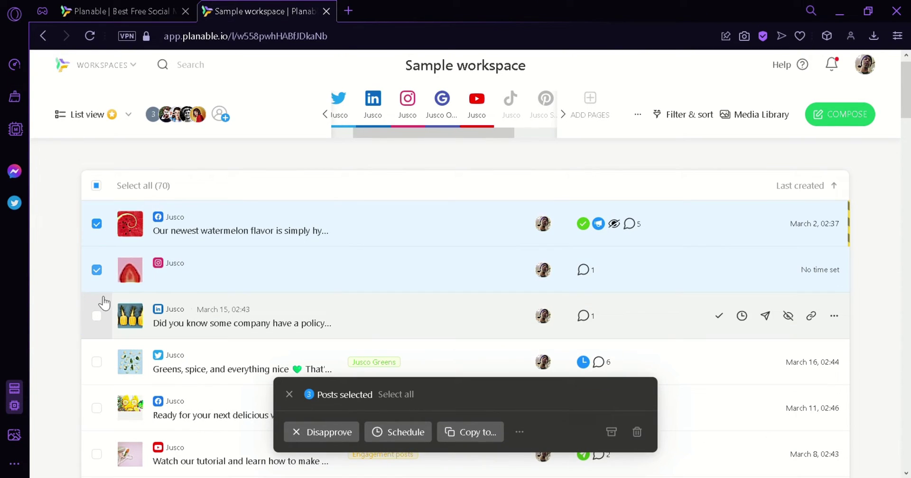
pyautogui.click(97, 316)
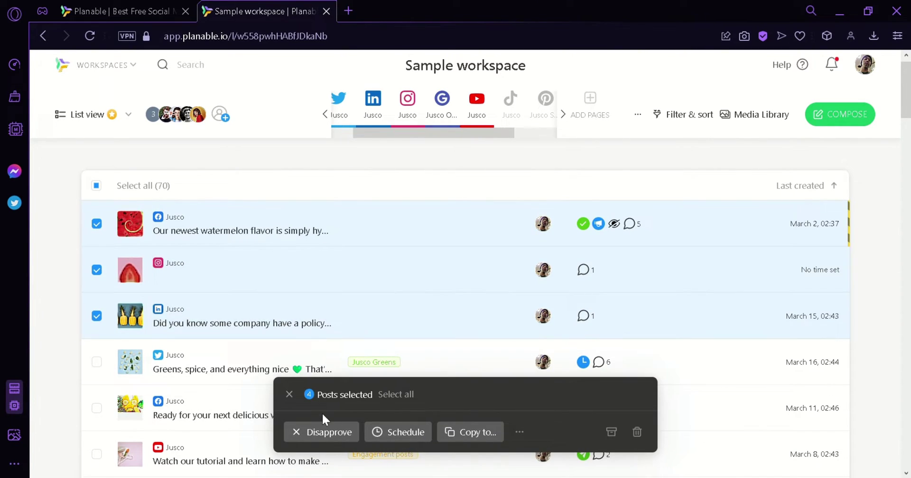
pyautogui.click(525, 433)
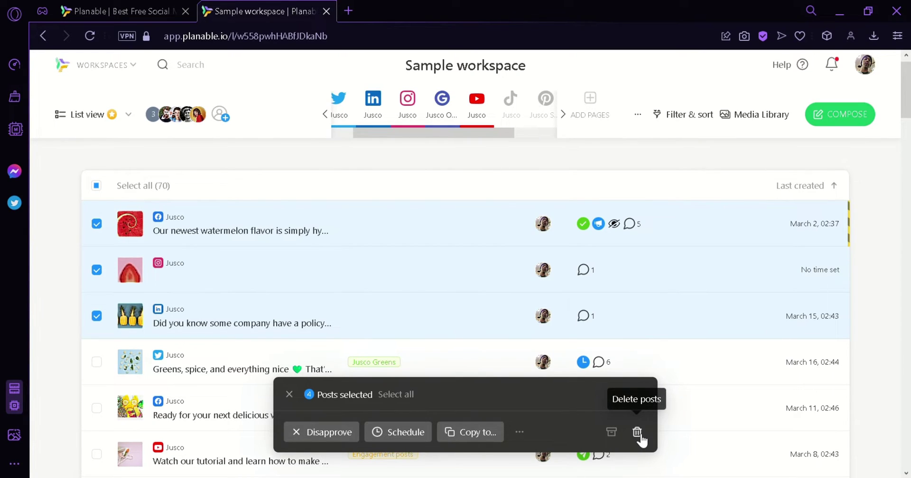
# Browse the YouTube, Google, Instagram, LinkedIn, Twitter and Facebook posts in grid view, and return to the feed view.
pyautogui.click(129, 114)
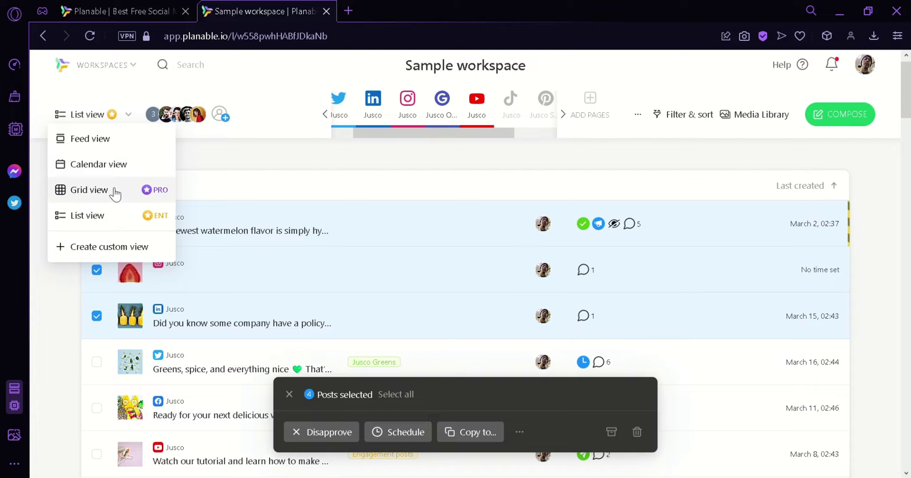
pyautogui.click(112, 191)
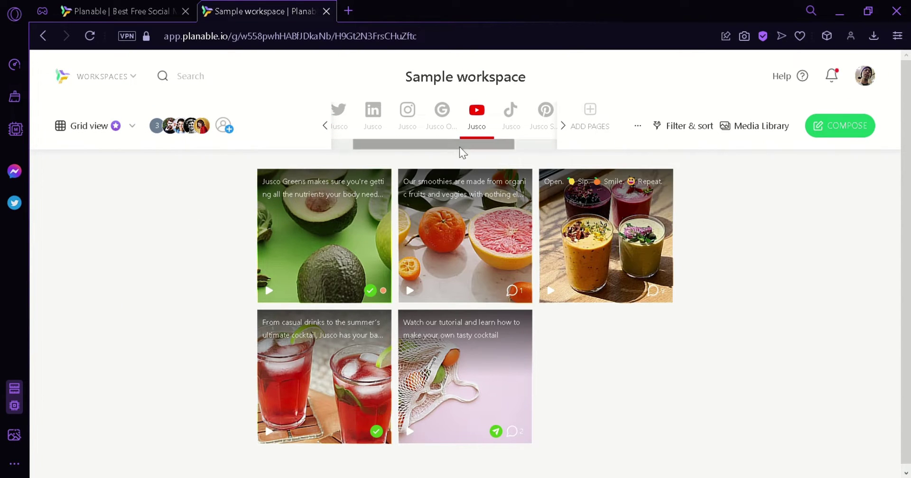
pyautogui.click(433, 115)
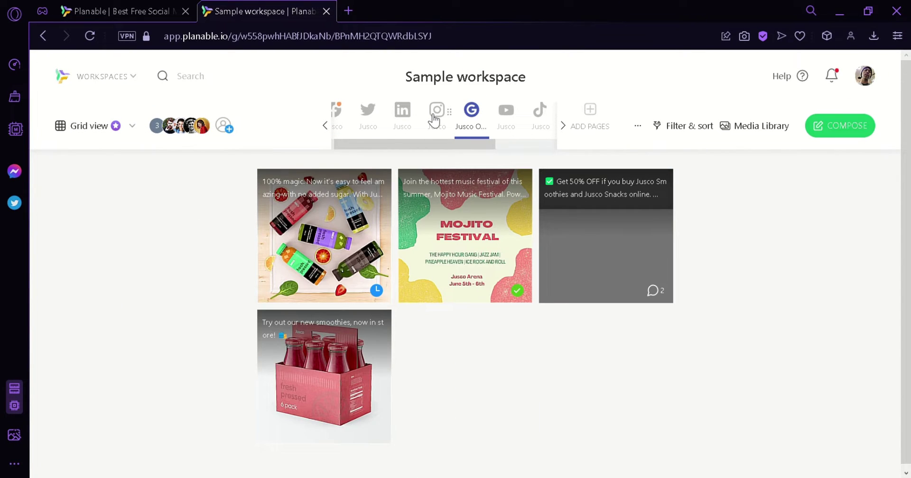
pyautogui.click(433, 118)
pyautogui.click(407, 116)
pyautogui.click(373, 116)
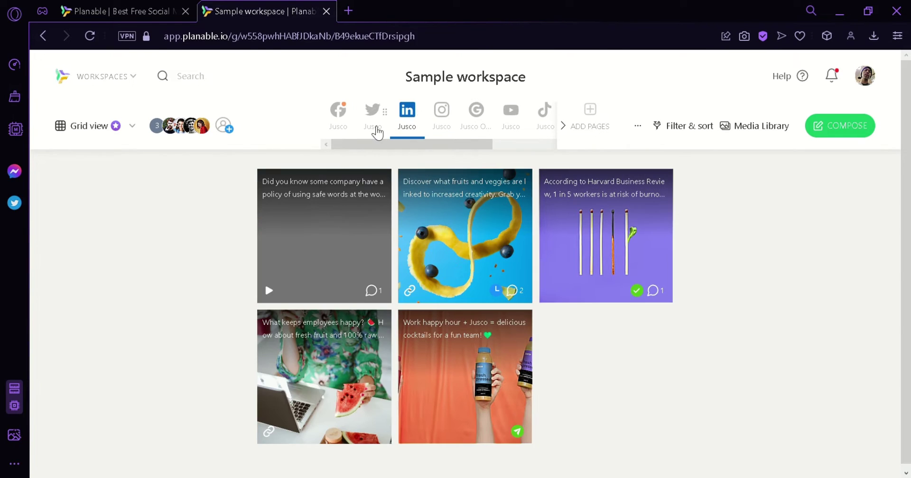
pyautogui.click(346, 127)
pyautogui.click(105, 128)
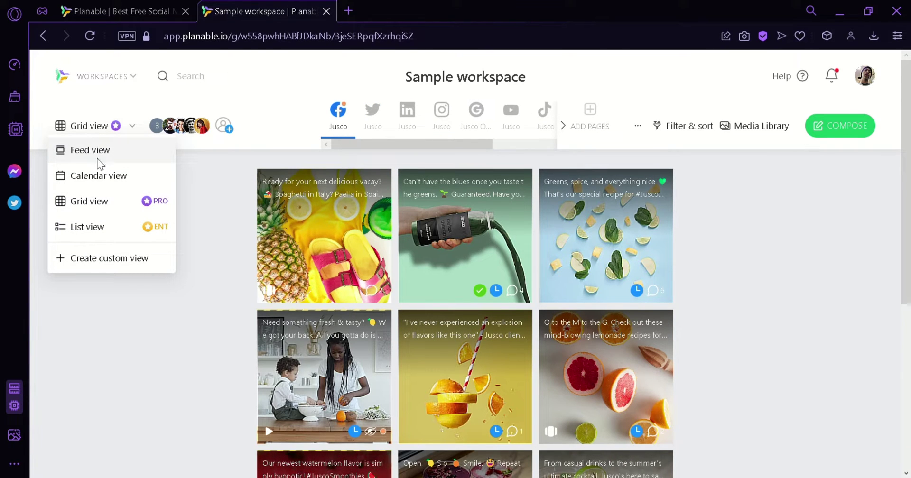
pyautogui.click(99, 154)
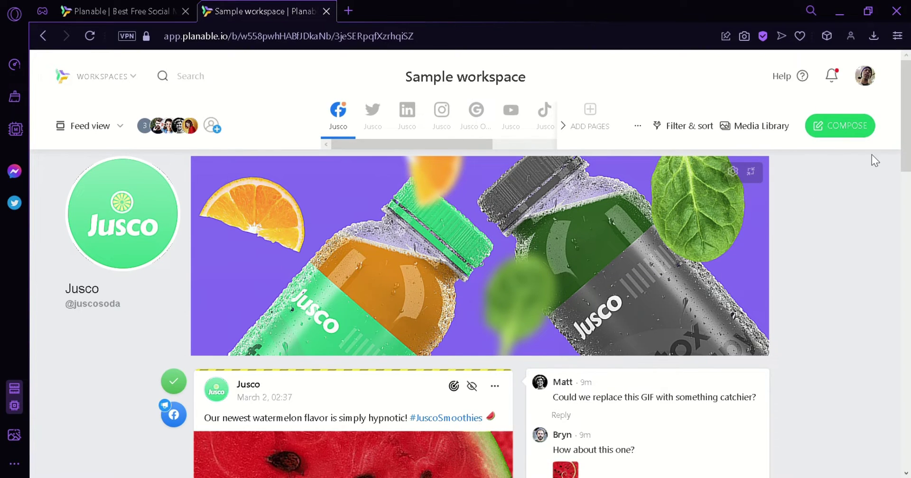
# Start a new post and include the Twitter, LinkedIn, Instagram, Google, YouTube and TikTok pages alongside Facebook.
pyautogui.click(835, 134)
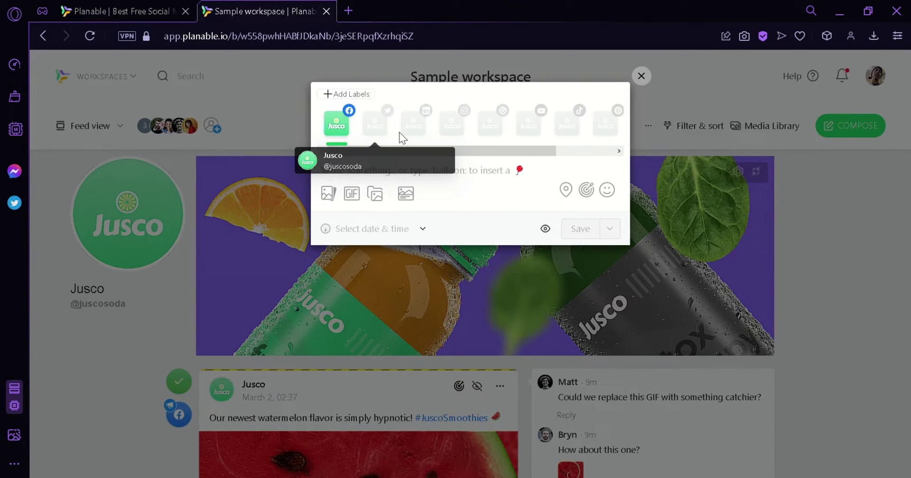
pyautogui.click(385, 124)
pyautogui.click(421, 125)
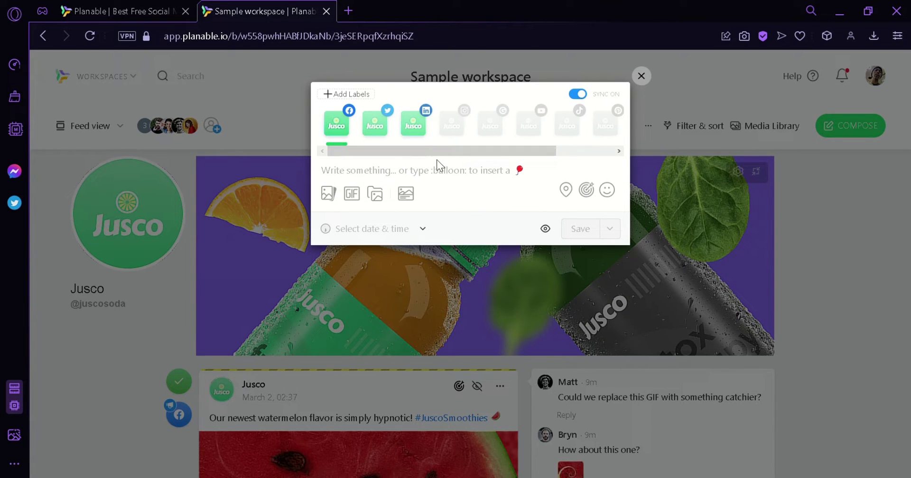
pyautogui.click(452, 125)
pyautogui.click(500, 128)
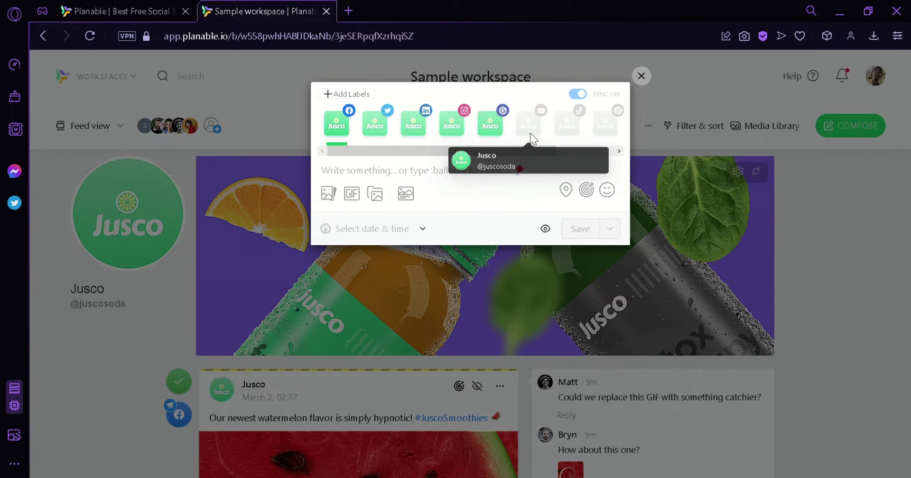
pyautogui.click(553, 132)
pyautogui.click(567, 124)
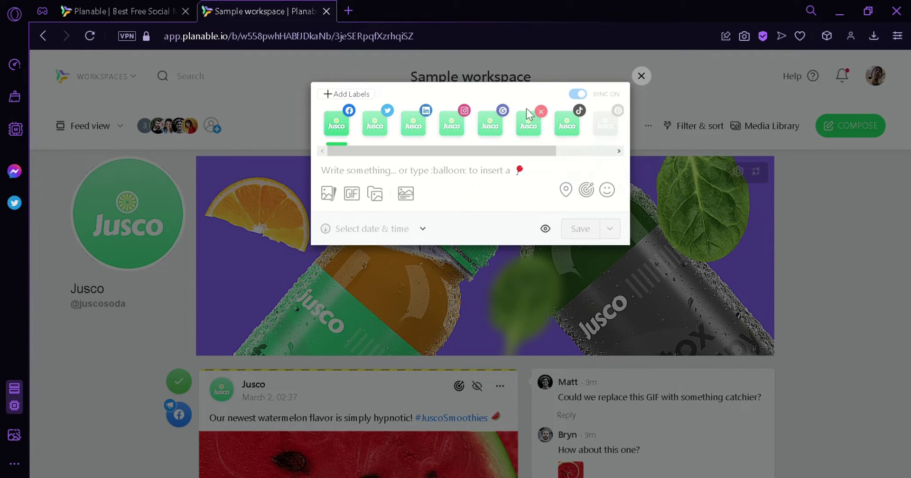
# Write "Hello" as the shared text for all selected pages and turn off syncing between the posts.
pyautogui.click(469, 178)
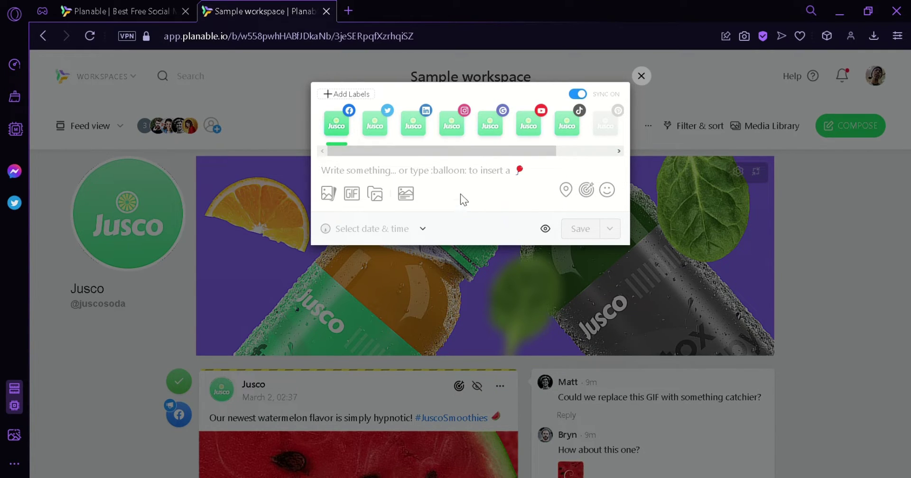
pyautogui.write('Hello')
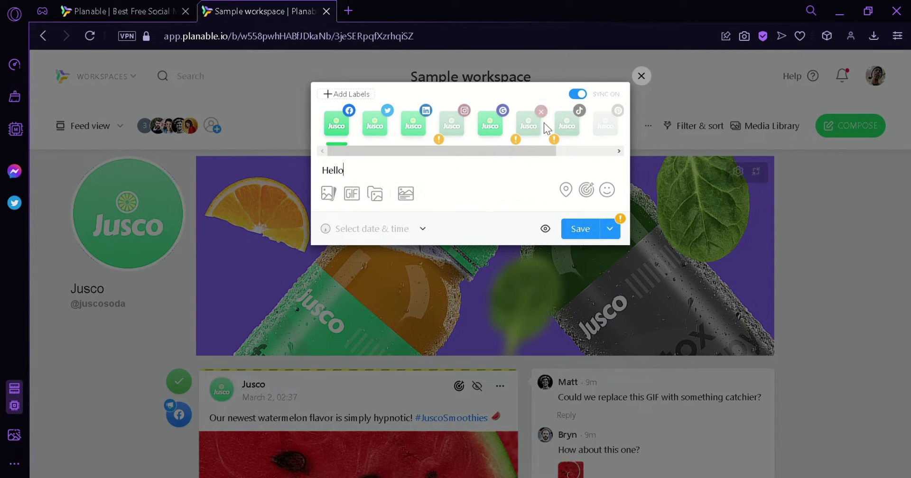
pyautogui.moveTo(606, 95)
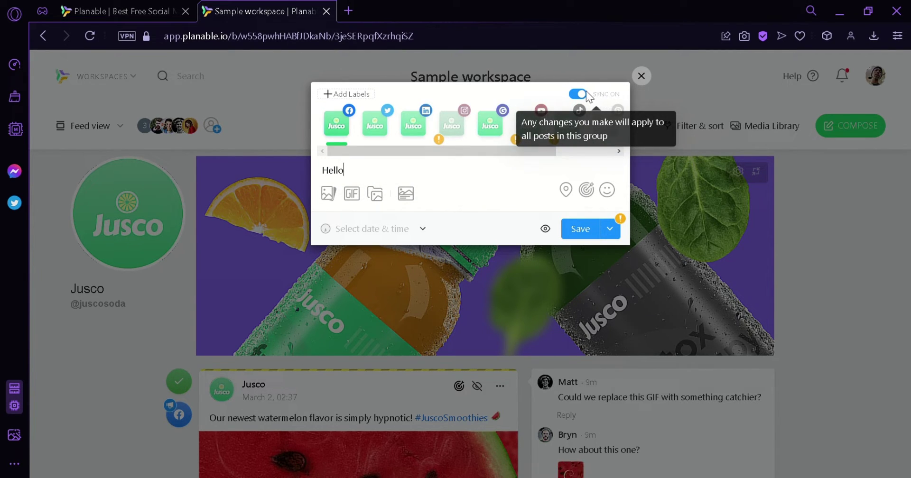
pyautogui.click(583, 94)
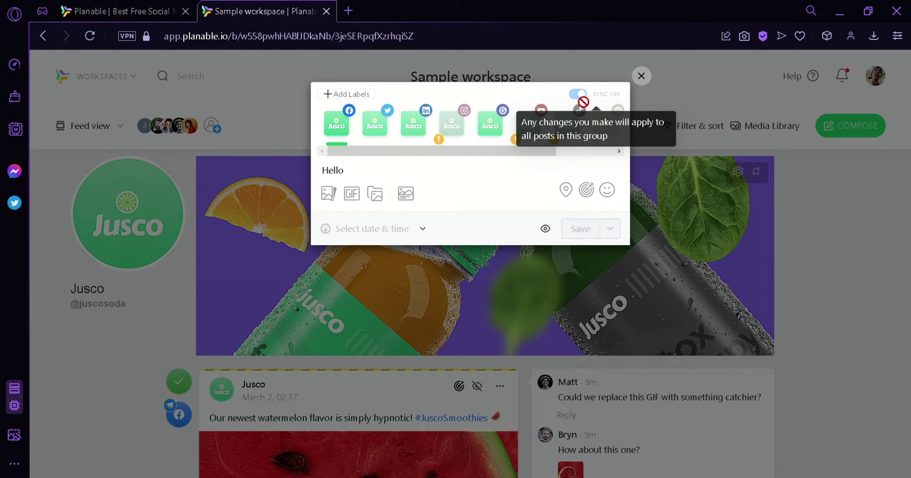
# Customise the text per network to "Hello Twitter" for the Twitter post and "Hello Facebook" for the Facebook post.
pyautogui.click(371, 124)
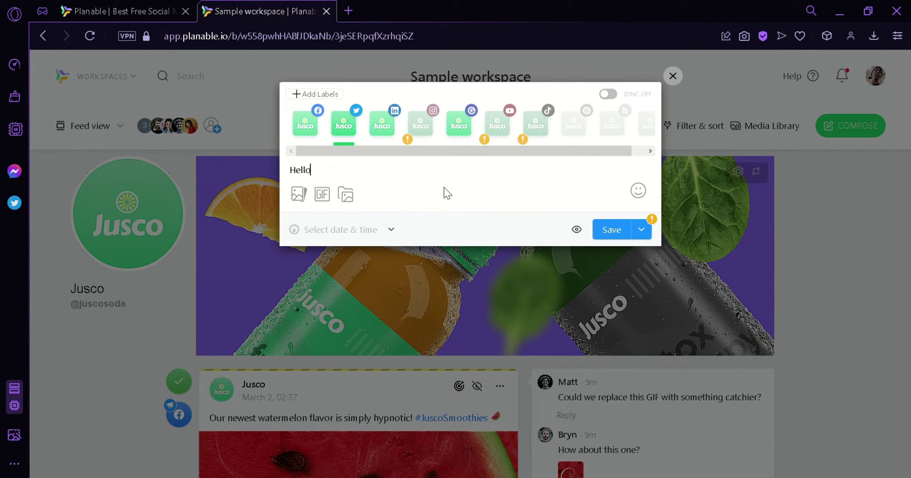
pyautogui.write('Twitter')
pyautogui.click(307, 127)
pyautogui.write('Facebook')
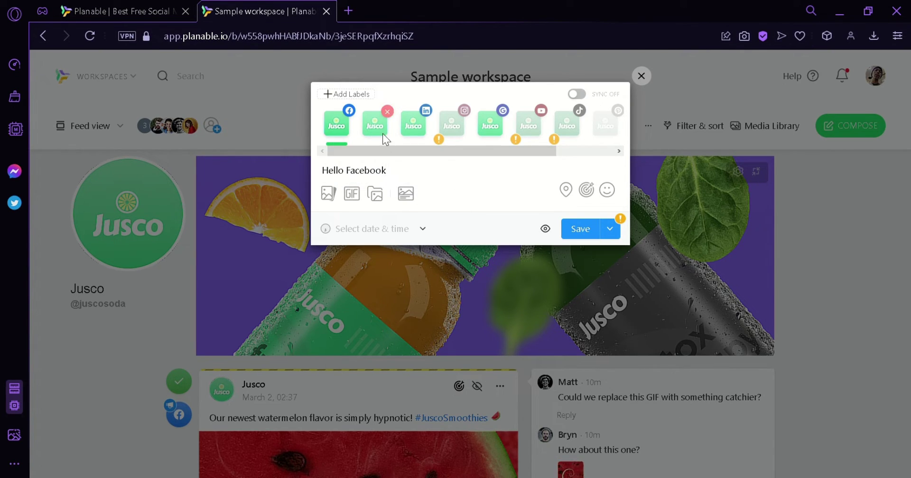
# Review the Twitter version's media, scheduling and publishing options, and save the grouped posts without a date.
pyautogui.click(377, 119)
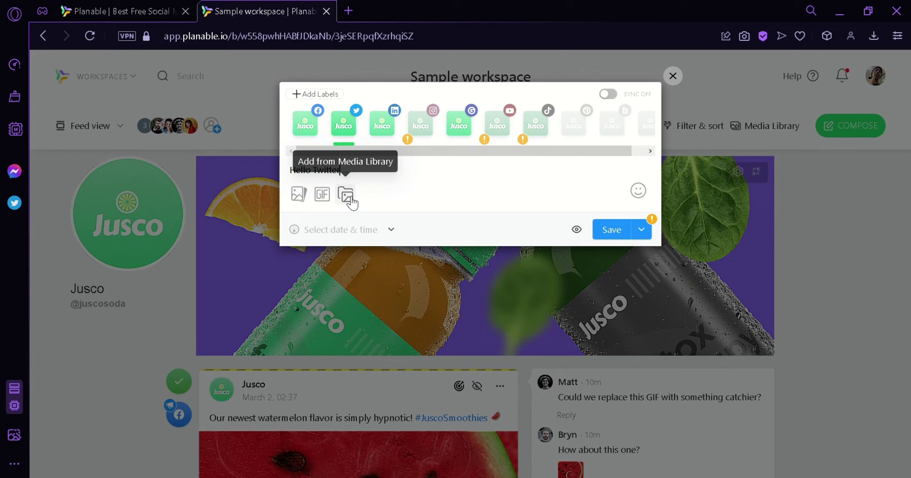
pyautogui.click(391, 231)
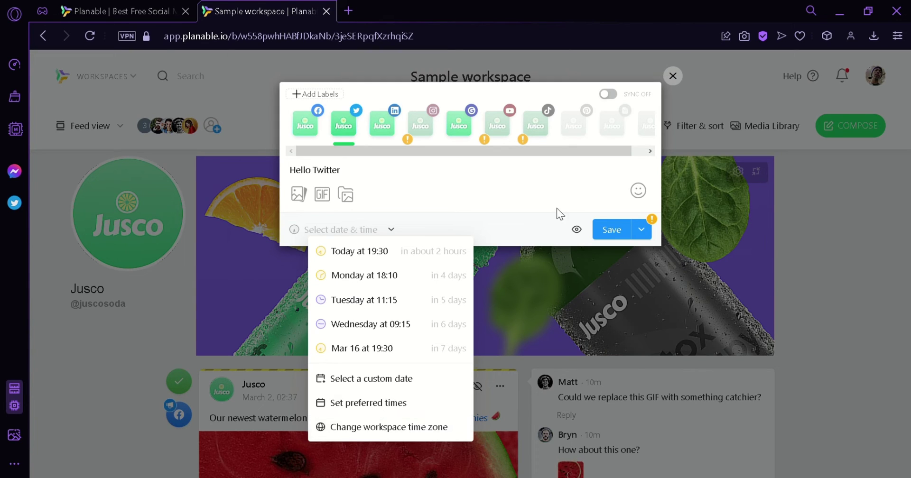
pyautogui.click(644, 230)
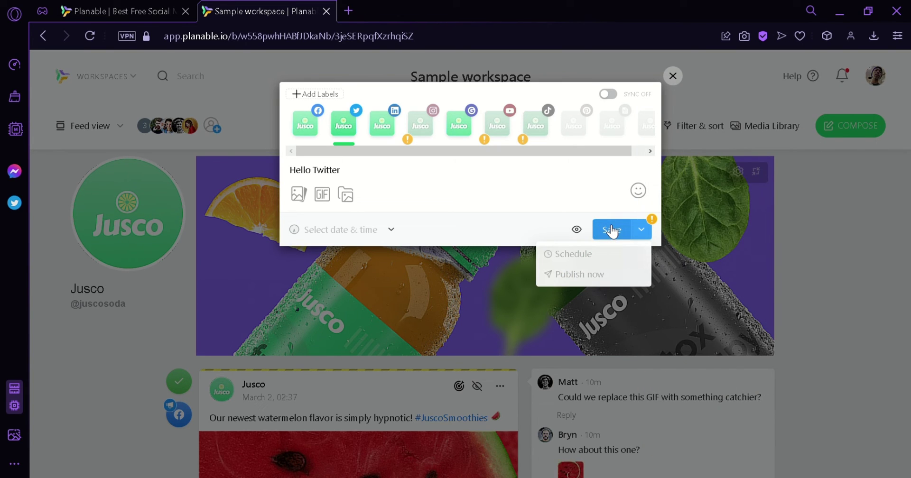
pyautogui.click(611, 230)
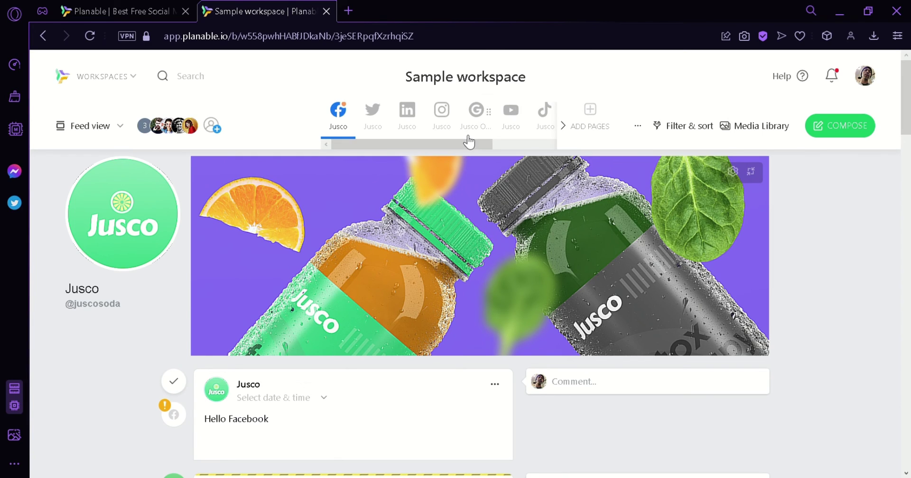
# Look at the LinkedIn and Instagram page feeds after saving the posts.
pyautogui.moveTo(470, 147); pyautogui.dragTo(448, 149)
pyautogui.click(407, 124)
pyautogui.click(442, 123)
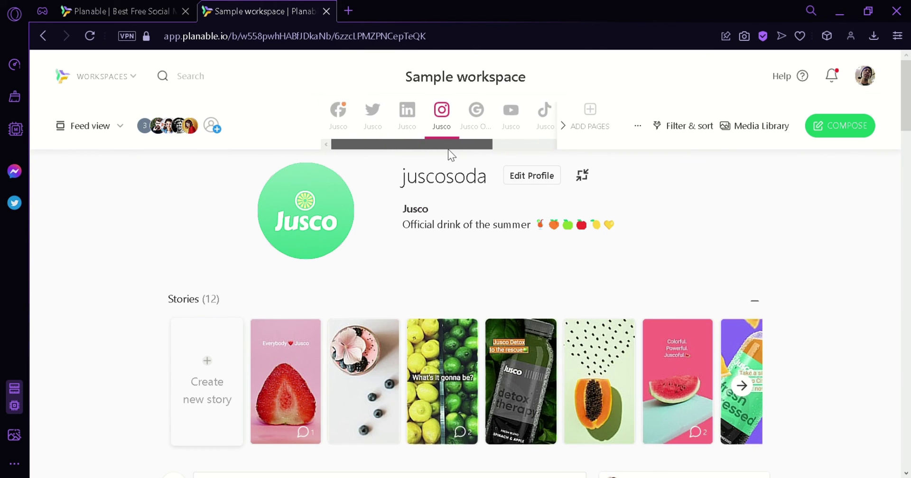